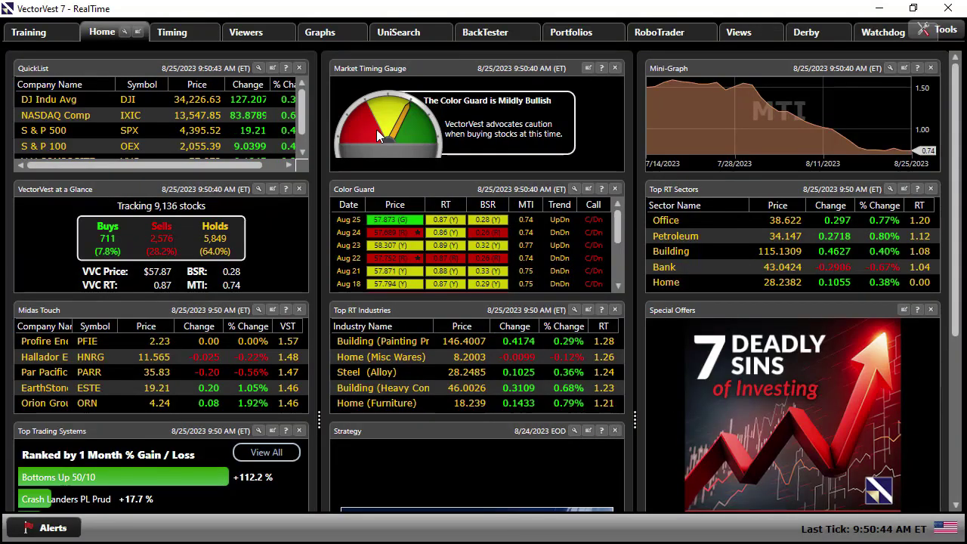
- From the Training page, launch Software How-To Videos to show the Navigation Training Series
{"action": "left_click", "coordinate": [49, 27]}
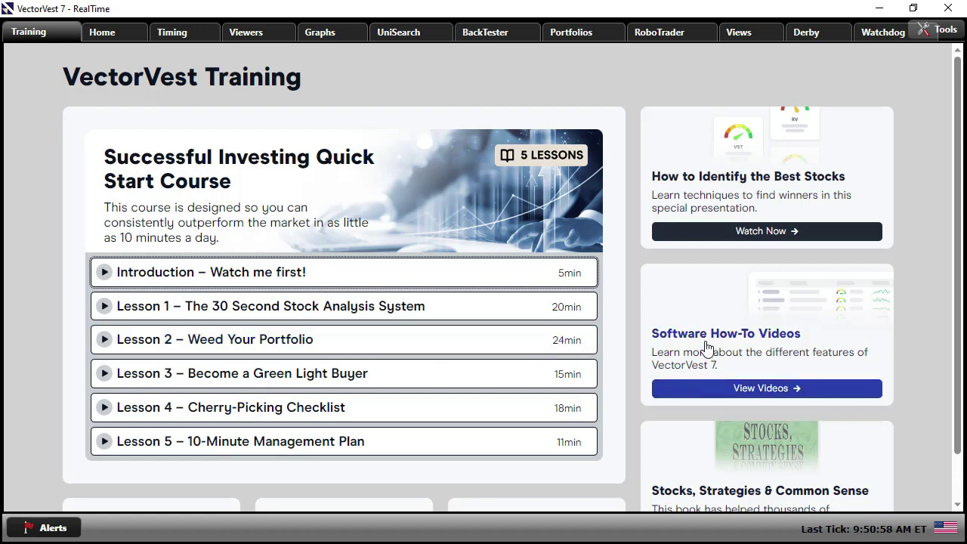
{"action": "left_click", "coordinate": [760, 390]}
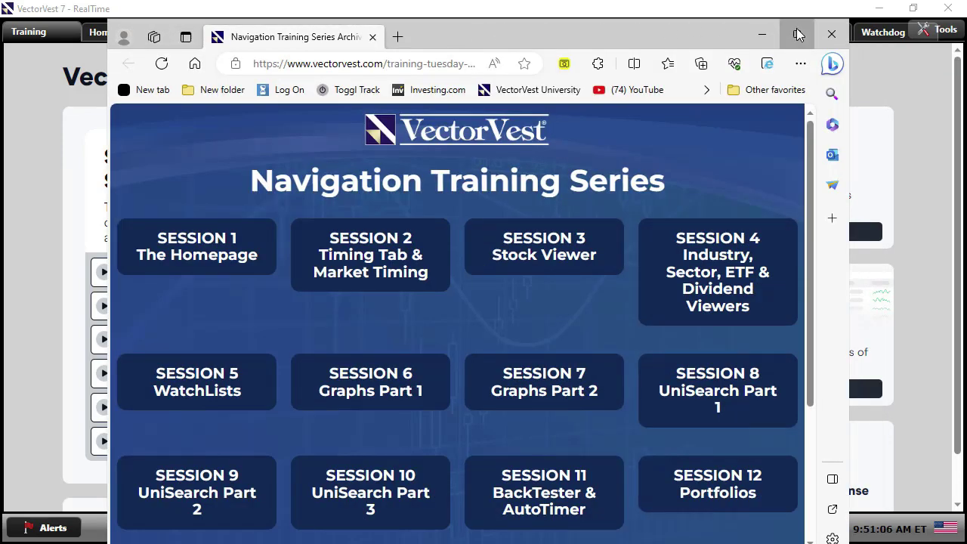
- Maximize the Edge window showing the Navigation Training Series, then return to VectorVest 7
{"action": "left_click", "coordinate": [799, 33]}
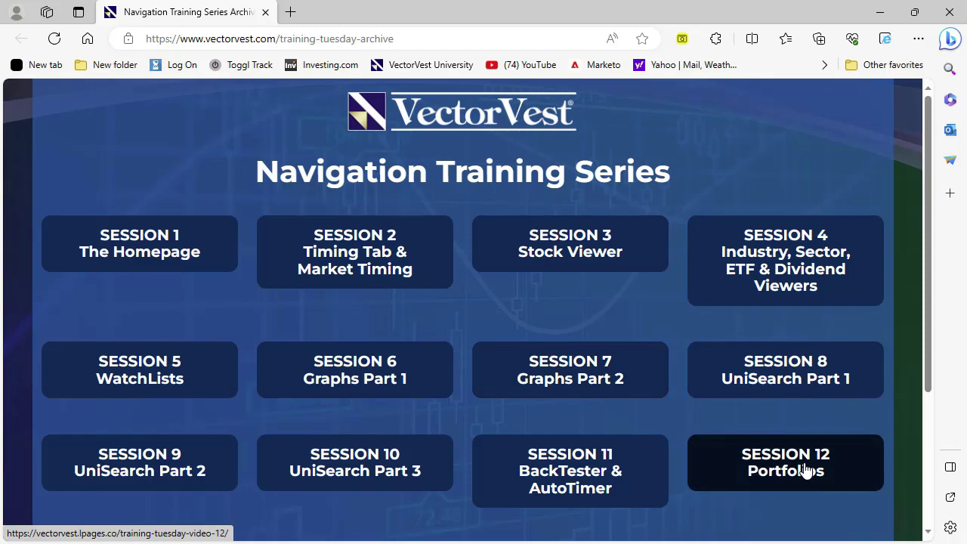
{"action": "key", "text": "alt+Tab"}
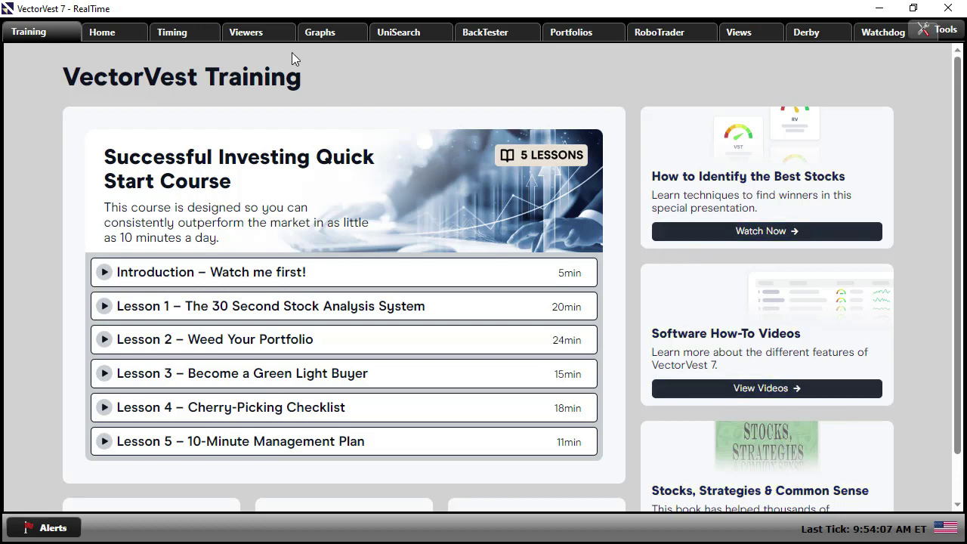
- Show the Weeding Exercise watchlist in the WatchList Viewer with the left navigation panel collapsed
{"action": "left_click", "coordinate": [247, 32]}
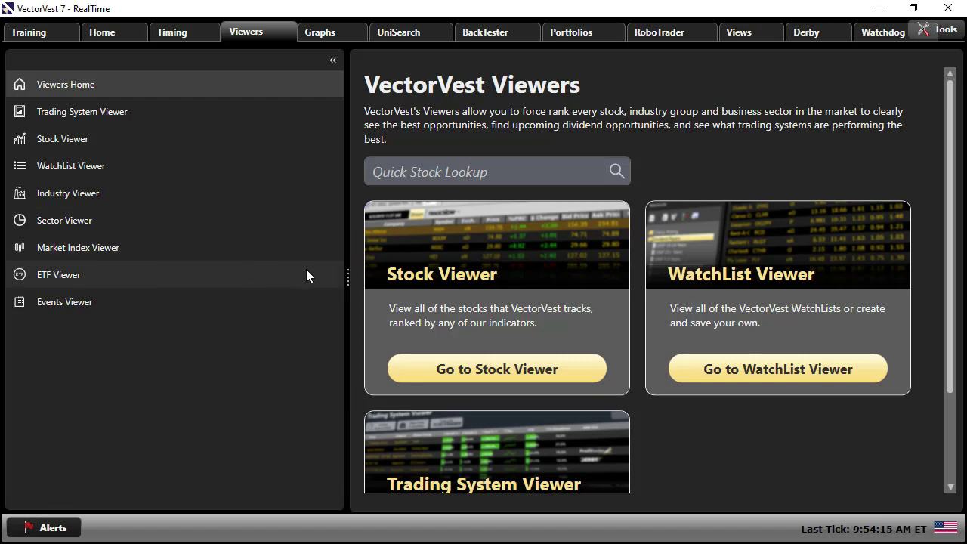
{"action": "left_click", "coordinate": [779, 371]}
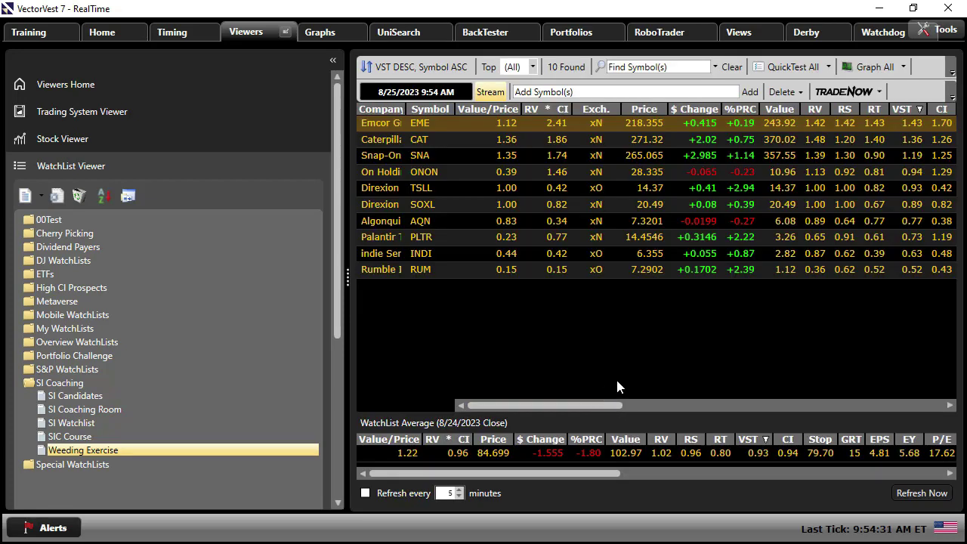
{"action": "left_click", "coordinate": [332, 61]}
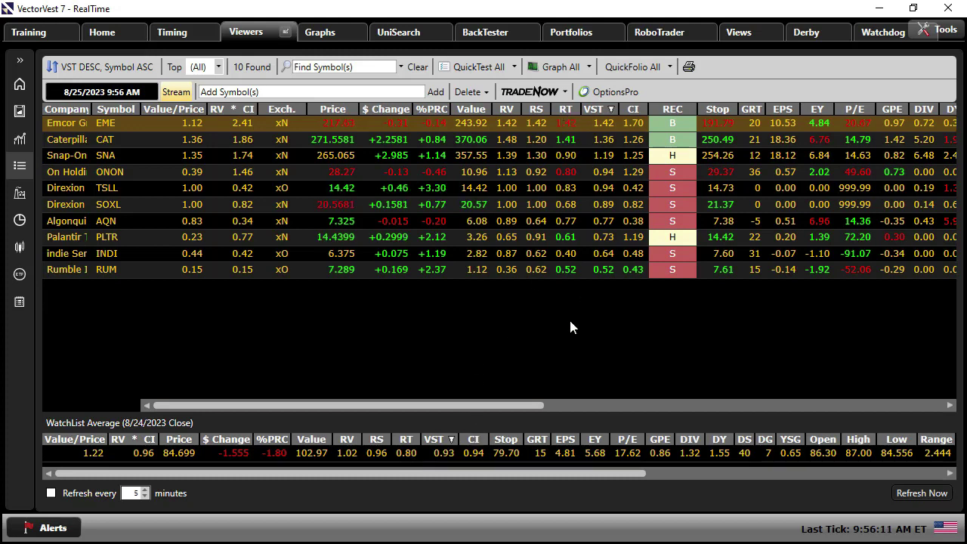
- Sort the watchlist stocks by the RT column in descending order
{"action": "left_click", "coordinate": [565, 109]}
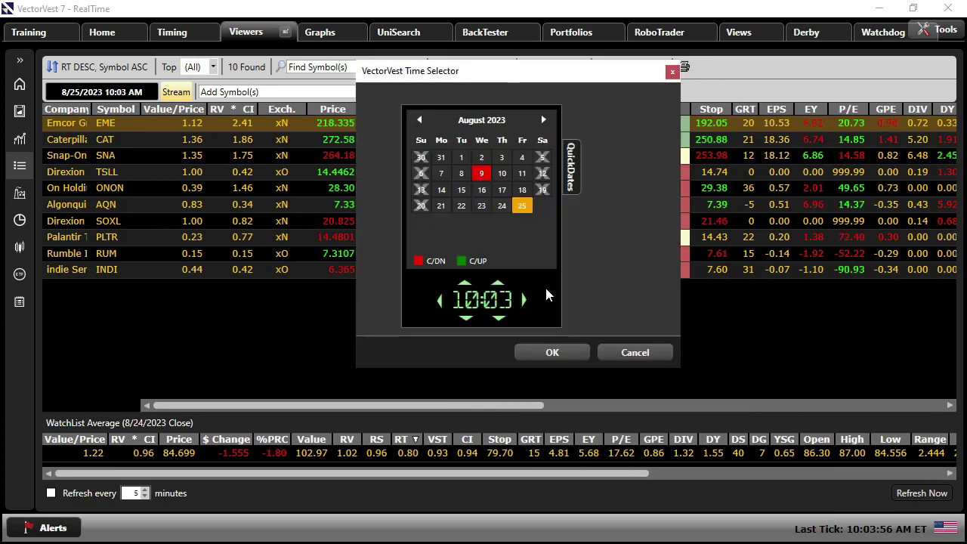
- Set the watchlist date to August 17, 2023, glance at Graphs, and return to Viewers
{"action": "left_click", "coordinate": [501, 193]}
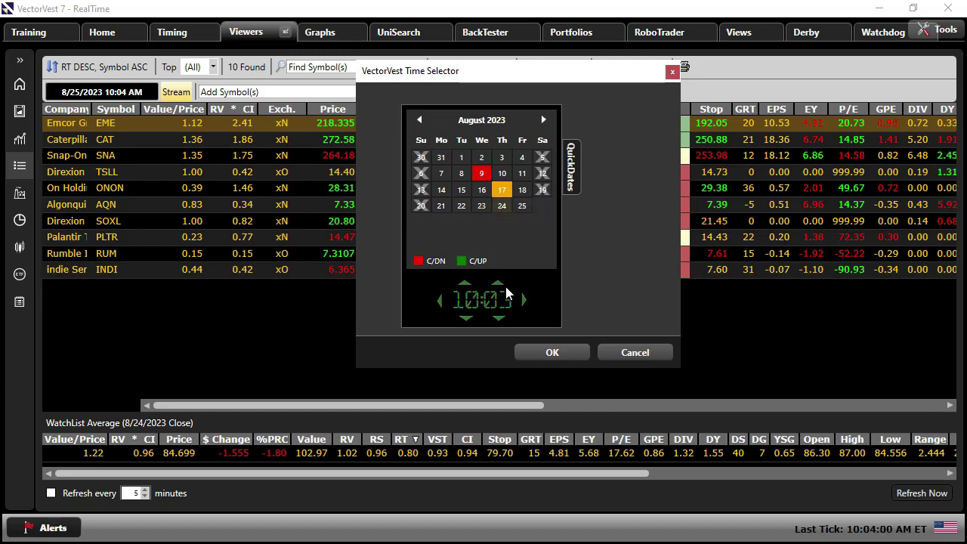
{"action": "left_click", "coordinate": [548, 352]}
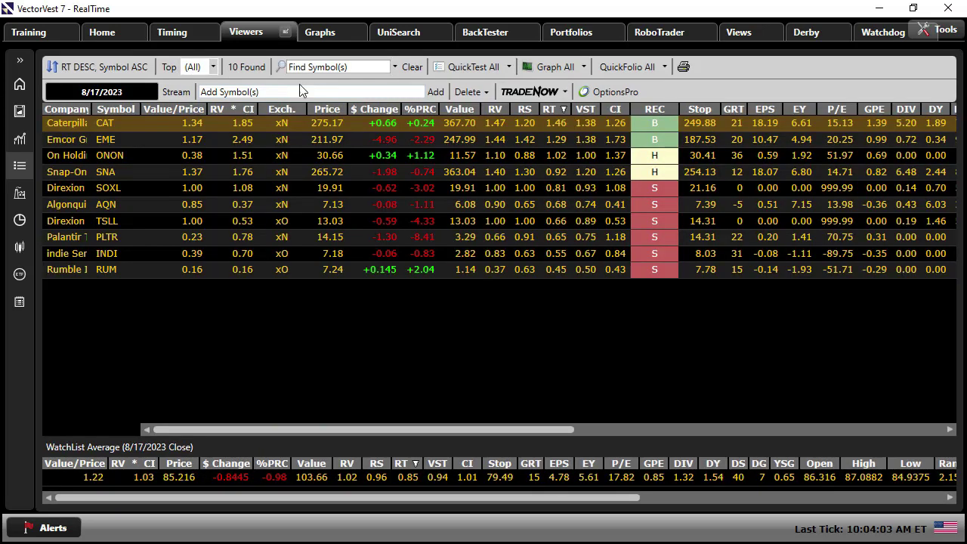
{"action": "left_click", "coordinate": [336, 33]}
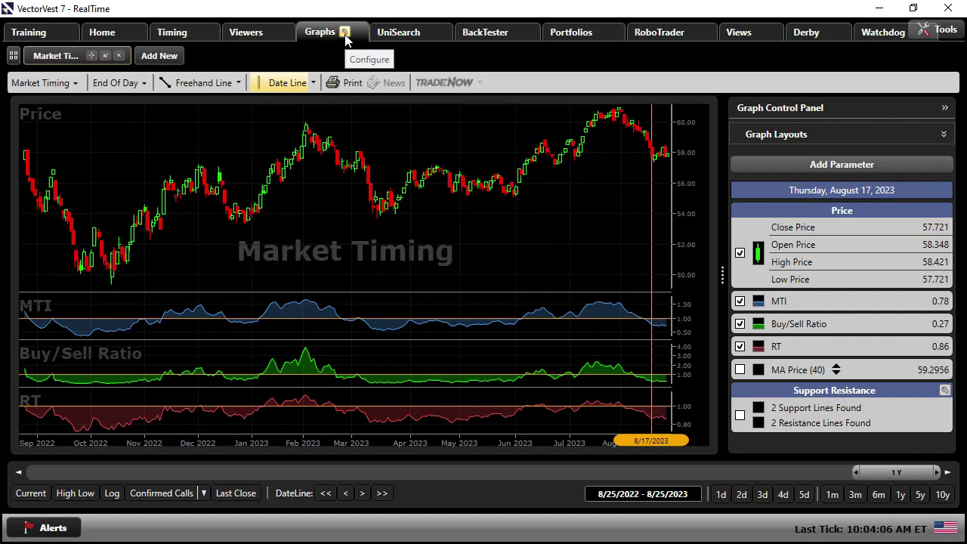
{"action": "left_click", "coordinate": [246, 32]}
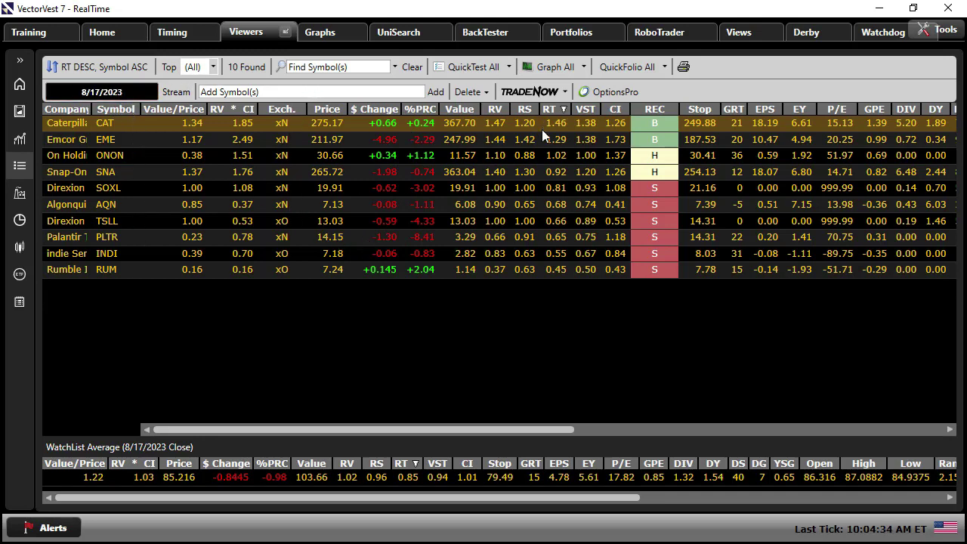
- Create QuickFolio 'Portfolio Manger Demo' from all watchlist stocks with commission None and stop None
{"action": "left_click", "coordinate": [619, 67]}
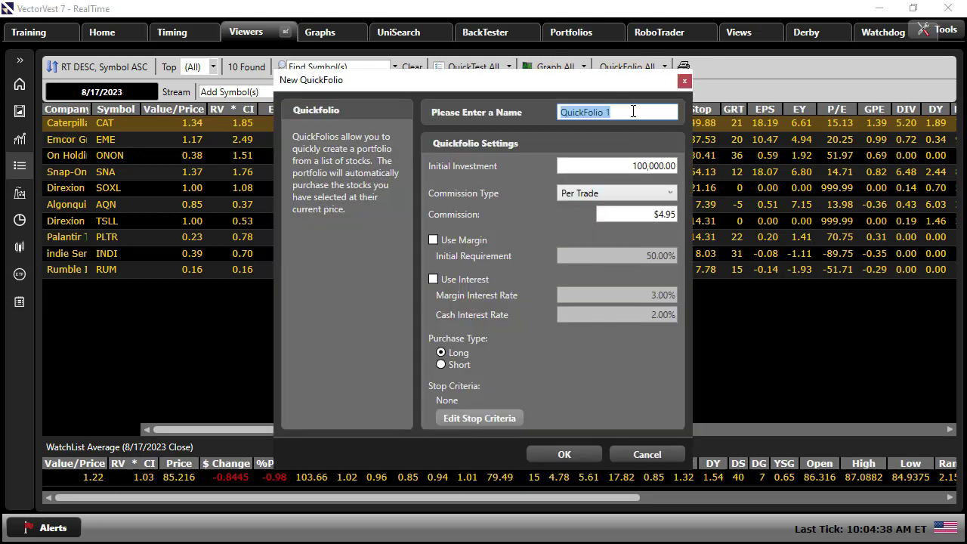
{"action": "type", "text": "Portfolio Manger Demo"}
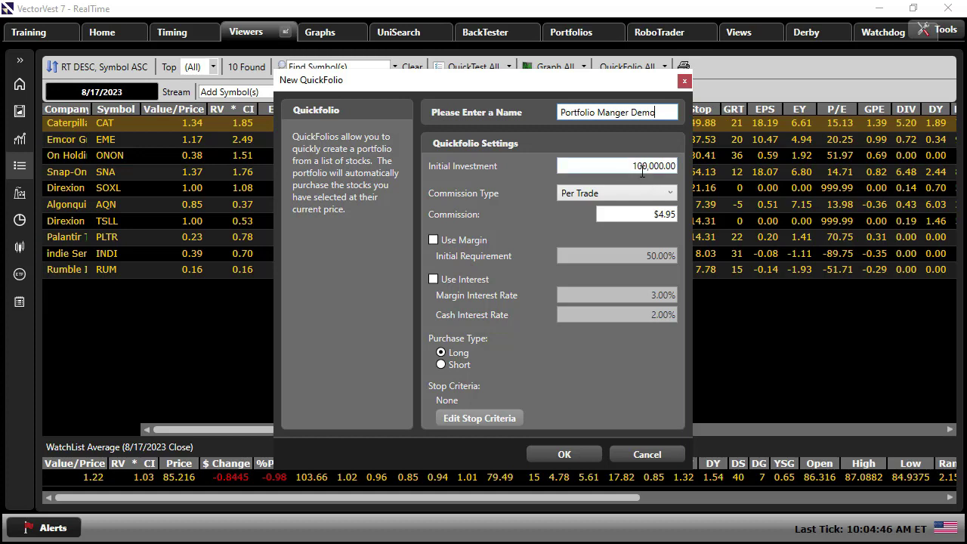
{"action": "left_click", "coordinate": [656, 191]}
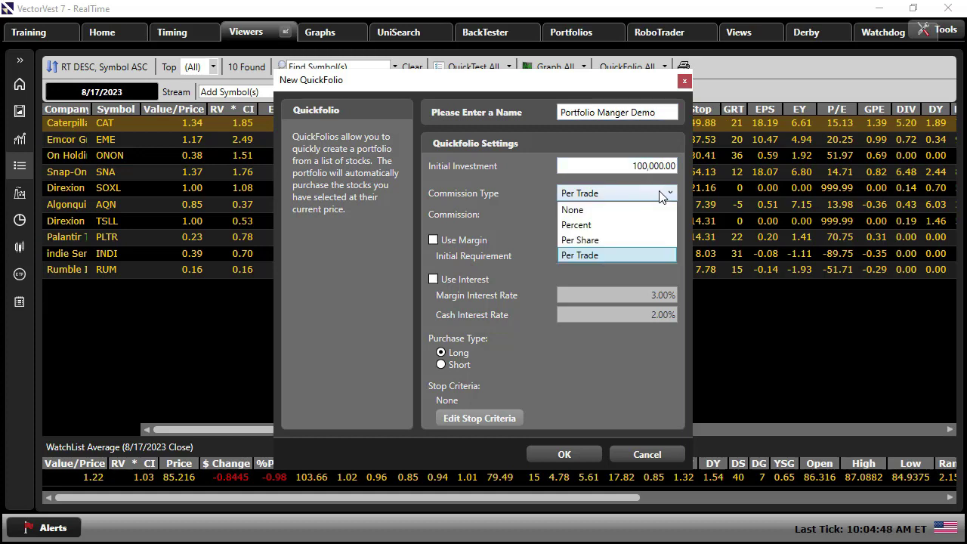
{"action": "left_click", "coordinate": [594, 211]}
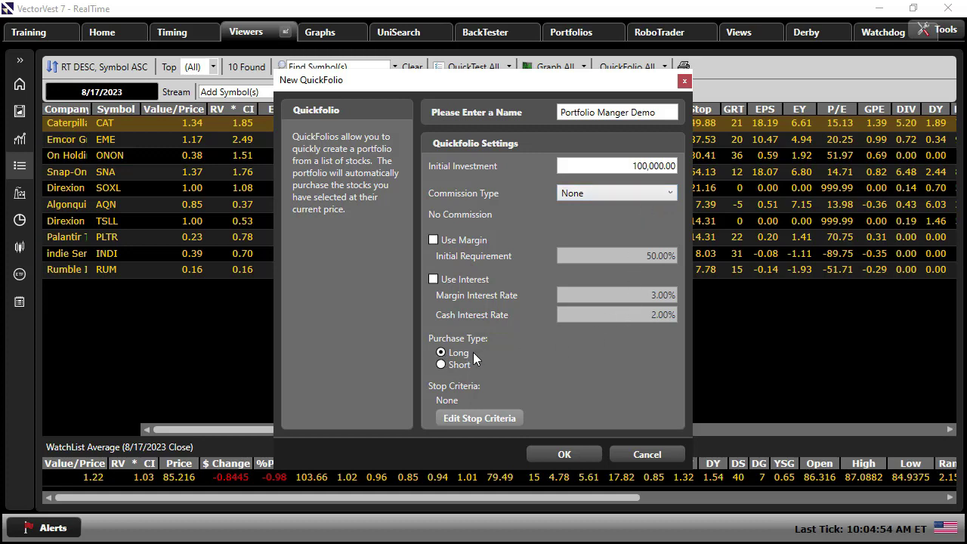
{"action": "left_click", "coordinate": [489, 420]}
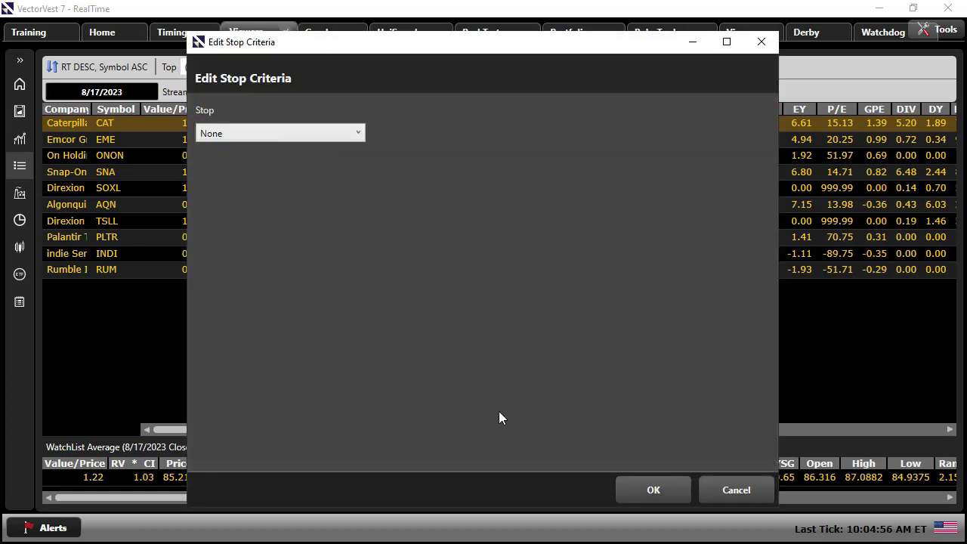
{"action": "left_click", "coordinate": [358, 133]}
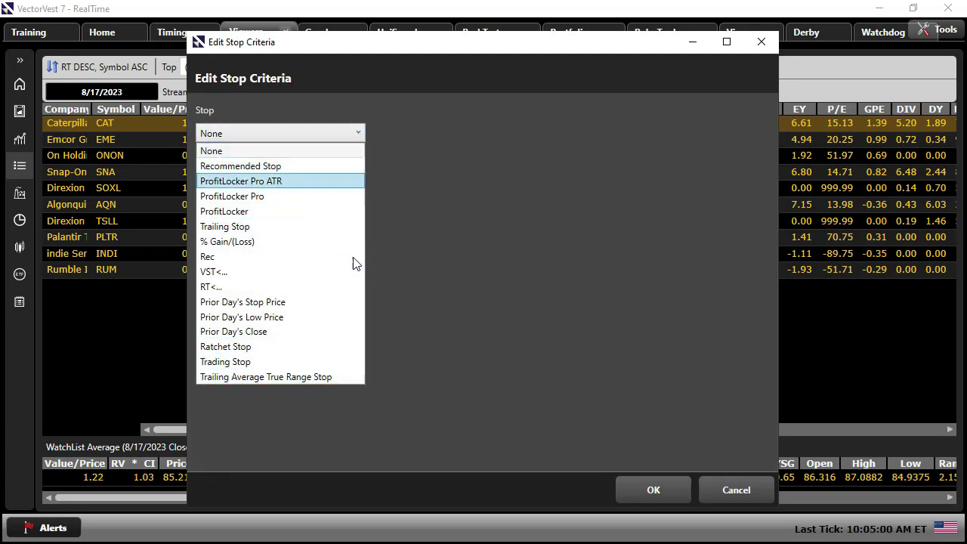
{"action": "left_click", "coordinate": [330, 148]}
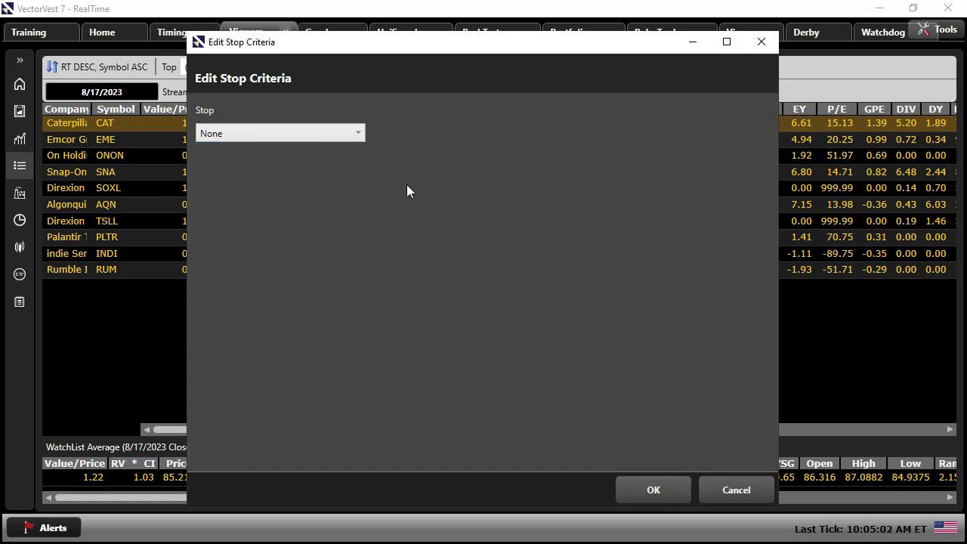
{"action": "left_click", "coordinate": [656, 491]}
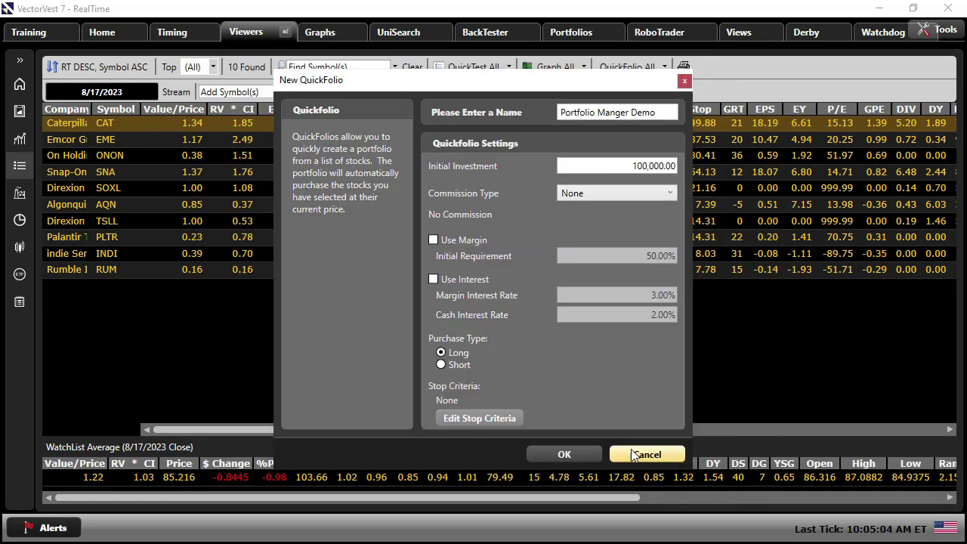
{"action": "left_click", "coordinate": [579, 457]}
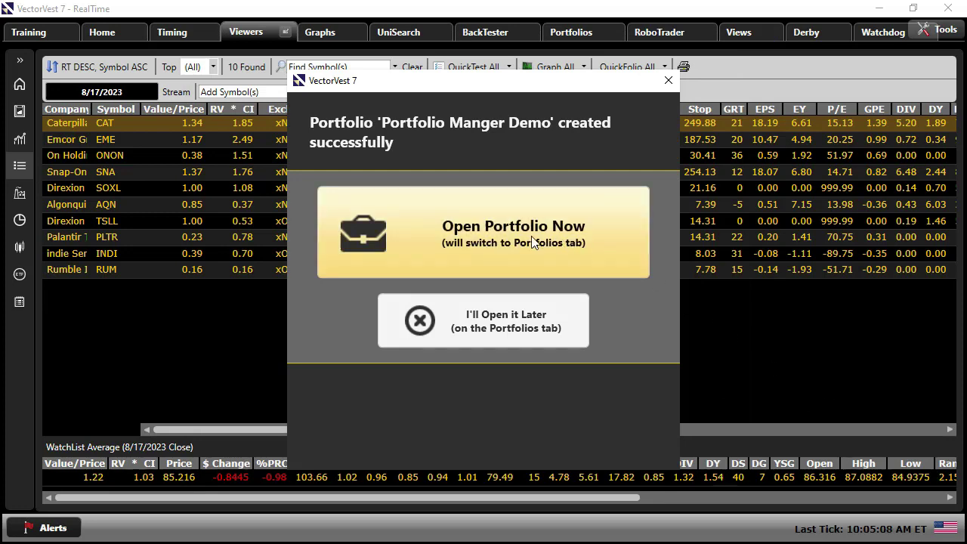
- Dismiss the success message, then open Portfolio Manger Demo and select its Caterpillar holding
{"action": "left_click", "coordinate": [568, 301]}
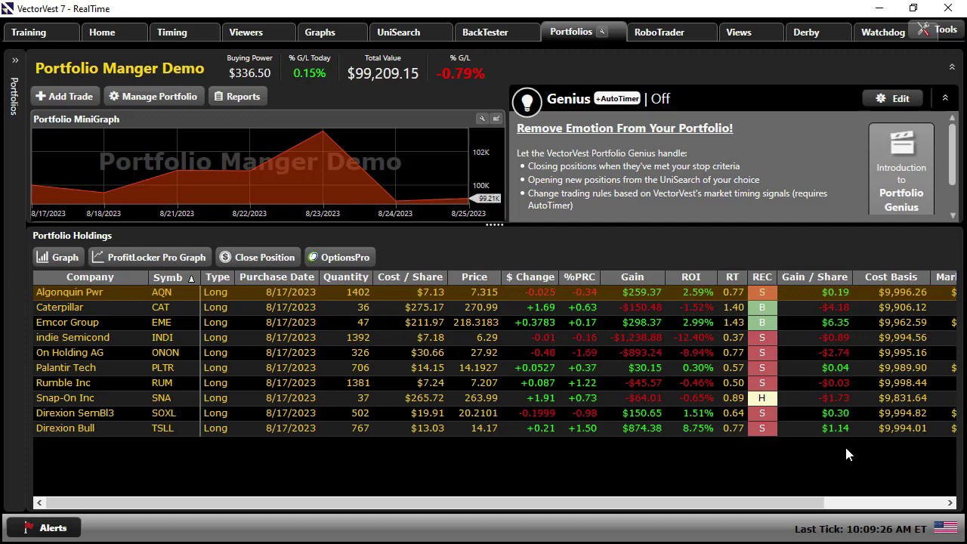
{"action": "left_click", "coordinate": [361, 308]}
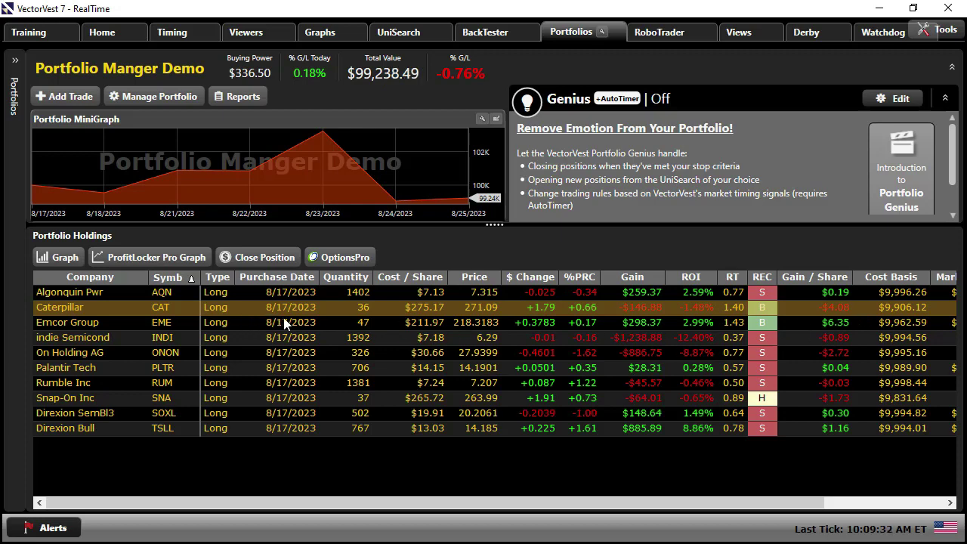
{"action": "right_click", "coordinate": [385, 310]}
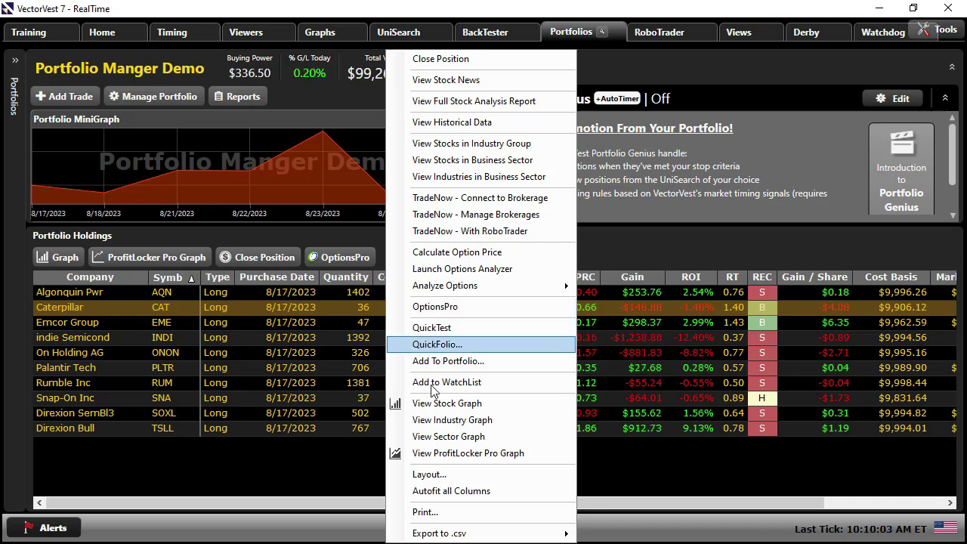
{"action": "left_click", "coordinate": [441, 476]}
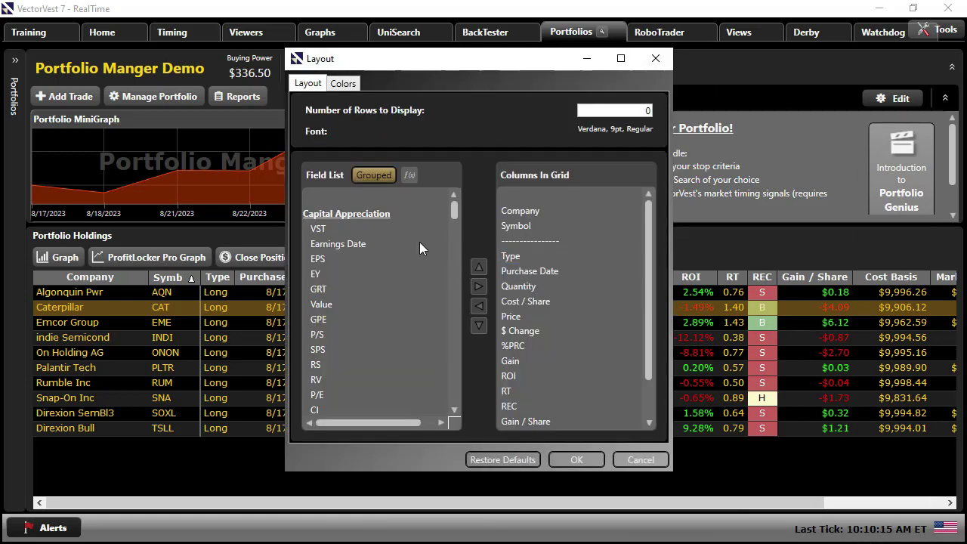
{"action": "left_click_drag", "start_coordinate": [454, 210], "coordinate": [467, 201]}
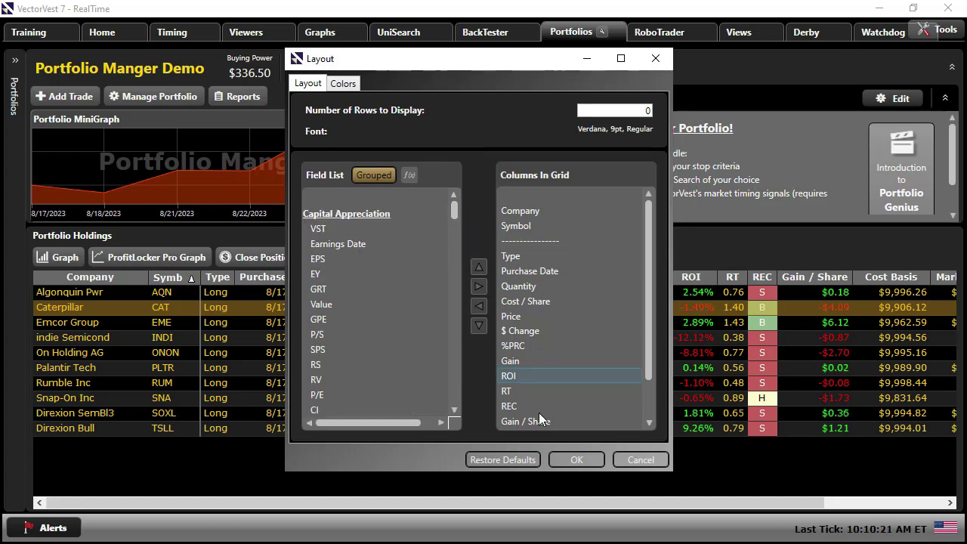
{"action": "left_click", "coordinate": [640, 461]}
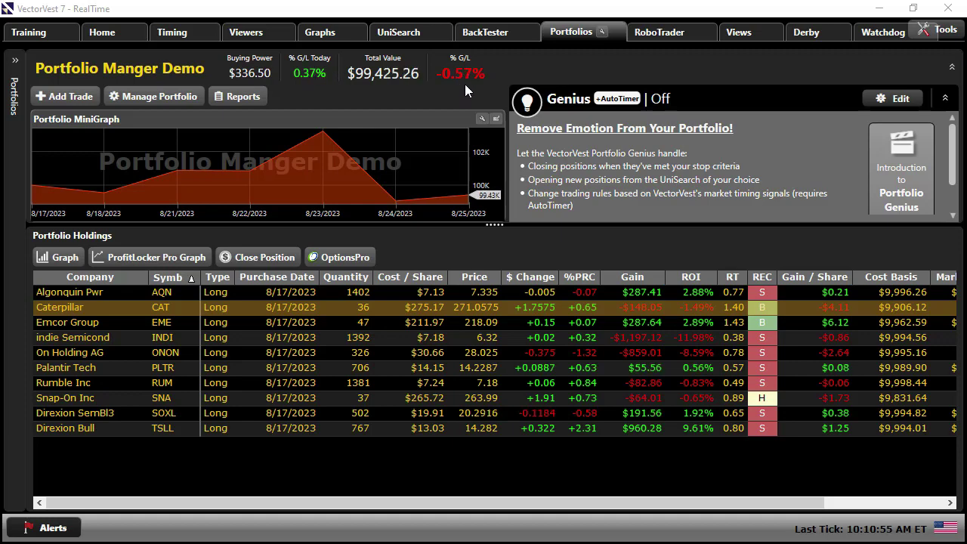
- Reveal the Reports options above the Portfolio MiniGraph for Portfolio Manger Demo
{"action": "mouse_move", "coordinate": [464, 158]}
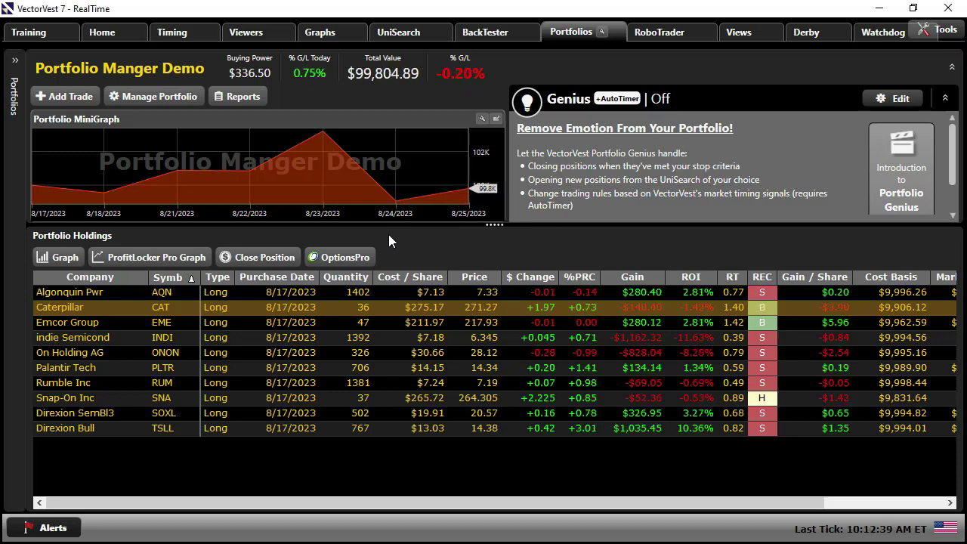
{"action": "mouse_move", "coordinate": [425, 181]}
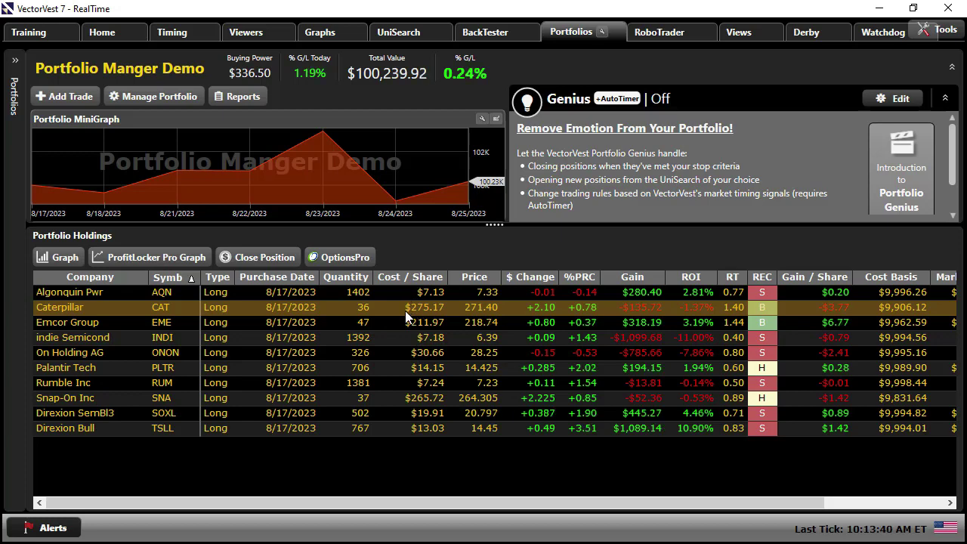
- Open the Transaction Log from Reports and begin editing the RUM purchase
{"action": "left_click", "coordinate": [240, 96]}
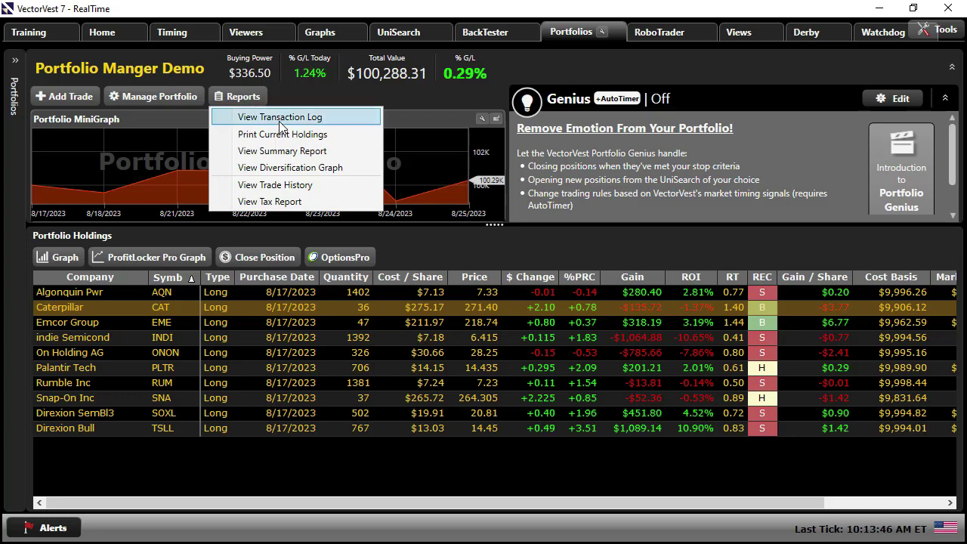
{"action": "left_click", "coordinate": [280, 119]}
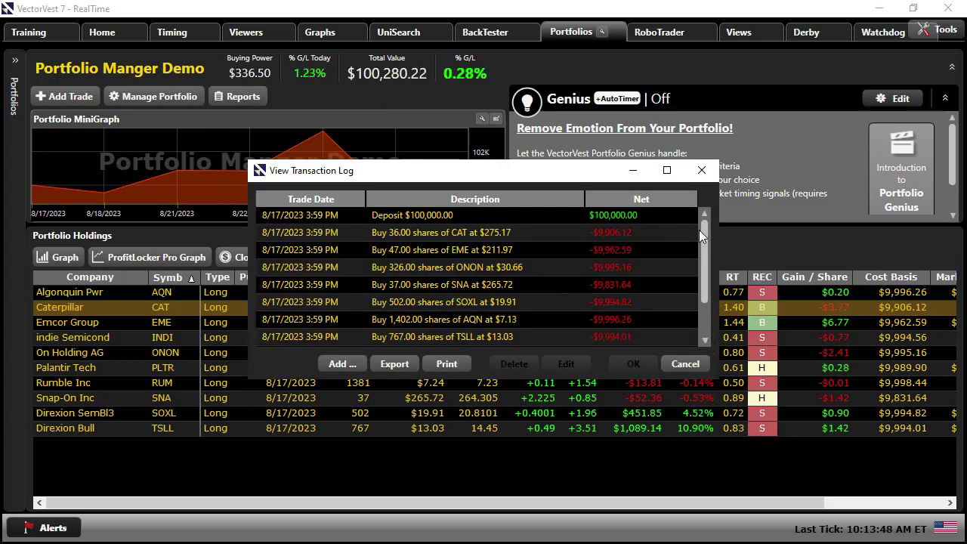
{"action": "left_click_drag", "start_coordinate": [699, 231], "coordinate": [702, 305]}
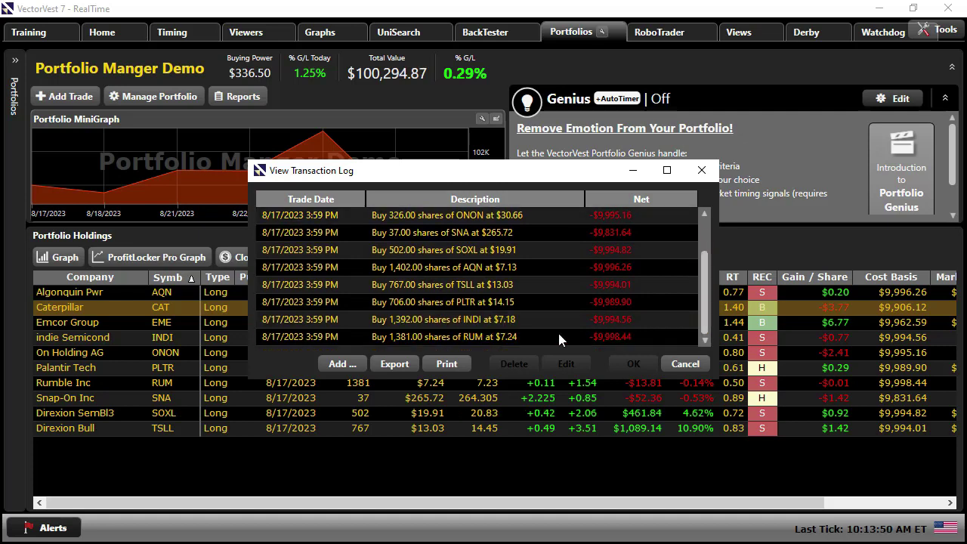
{"action": "left_click", "coordinate": [427, 340]}
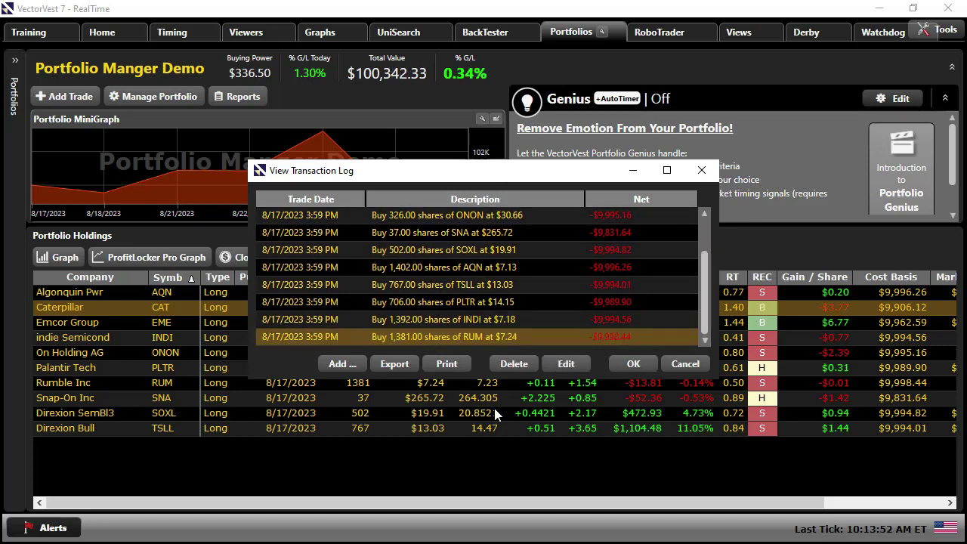
{"action": "left_click", "coordinate": [562, 365]}
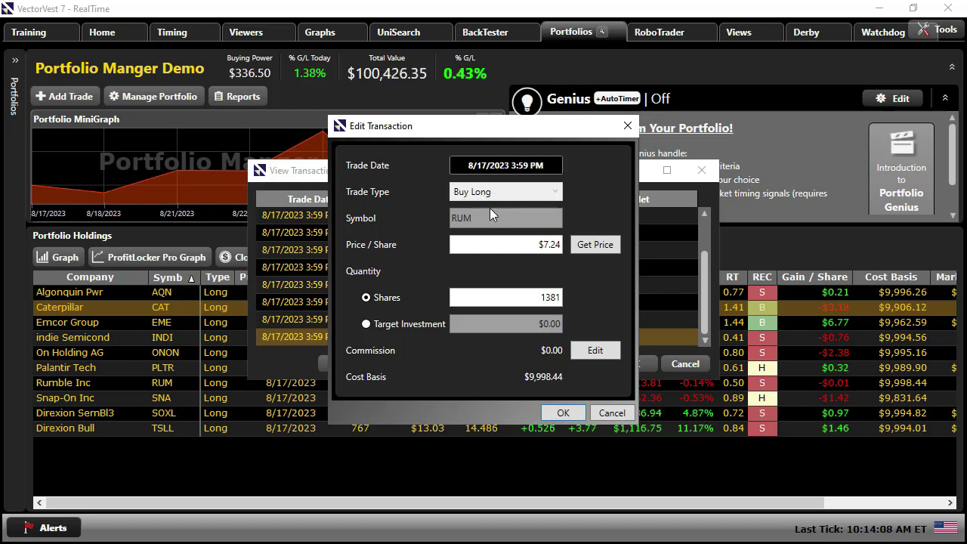
- Change the RUM purchase to 1,380 shares at the current $7.02 price and save the log
{"action": "left_click", "coordinate": [582, 249]}
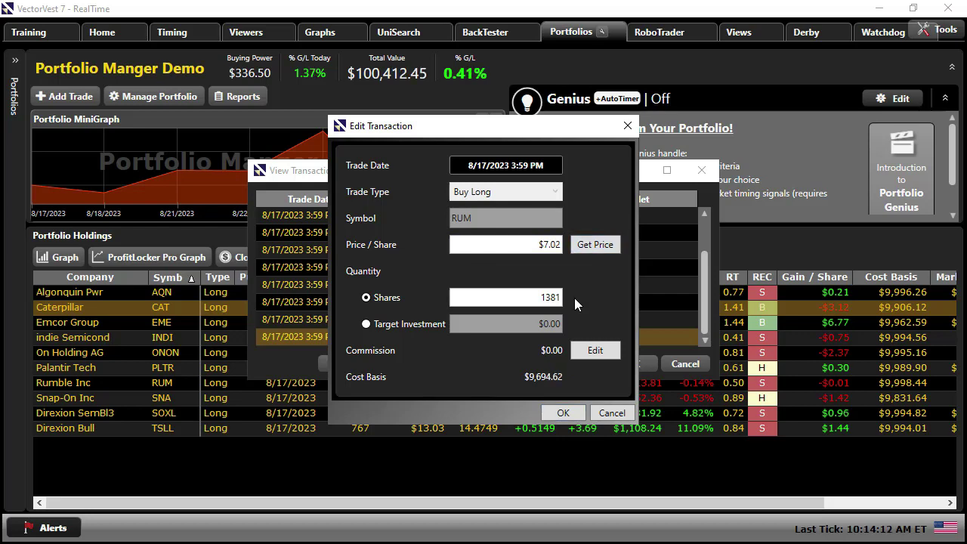
{"action": "left_click", "coordinate": [591, 253]}
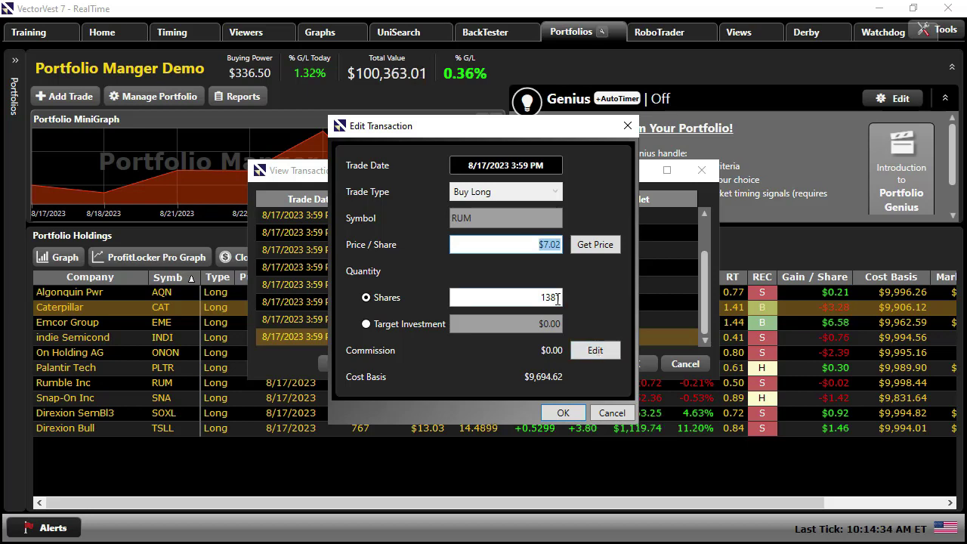
{"action": "left_click", "coordinate": [554, 299]}
{"action": "left_click_drag", "start_coordinate": [538, 296], "coordinate": [564, 298]}
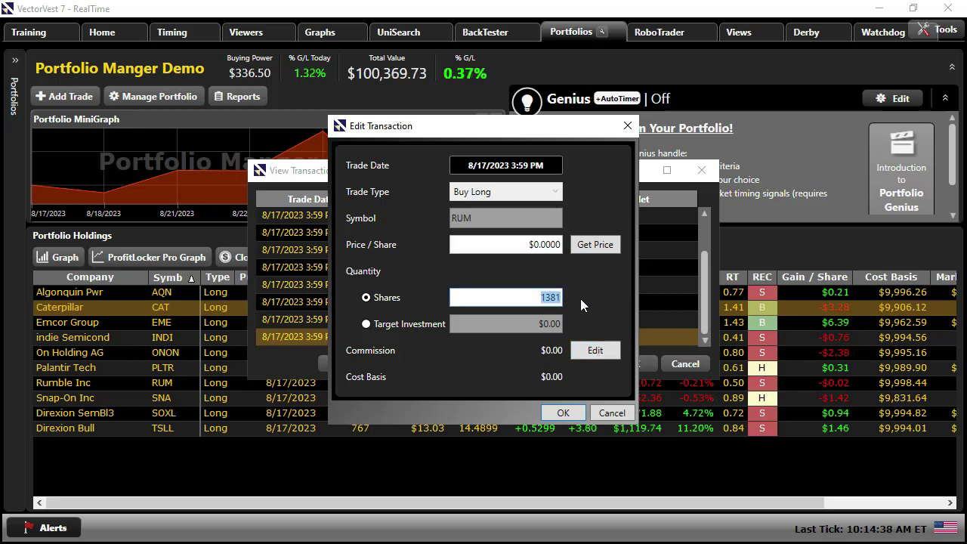
{"action": "type", "text": "1380"}
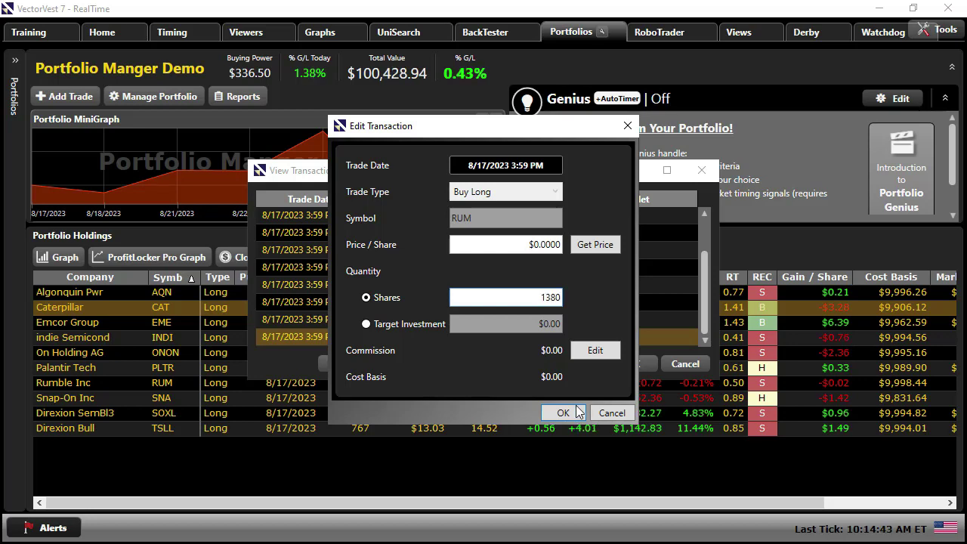
{"action": "left_click", "coordinate": [572, 415]}
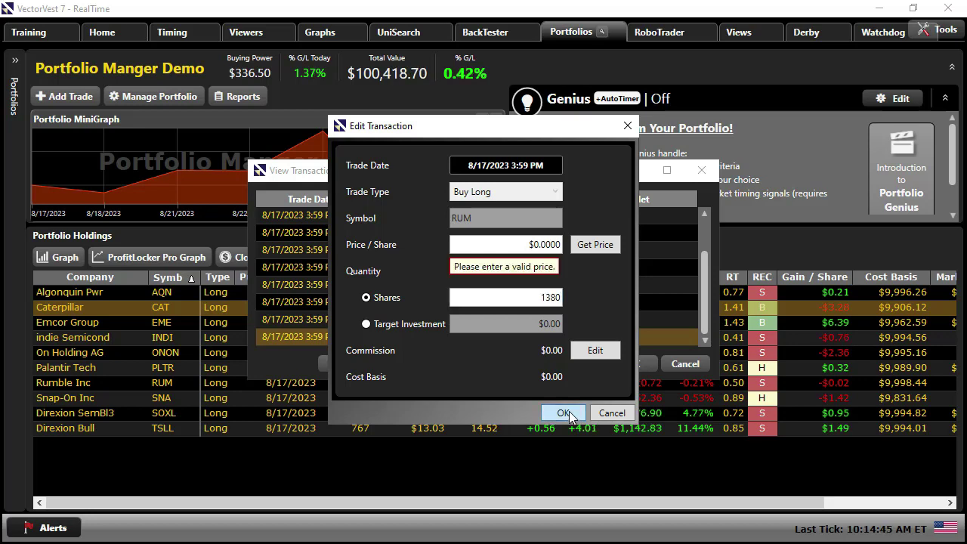
{"action": "left_click", "coordinate": [600, 248]}
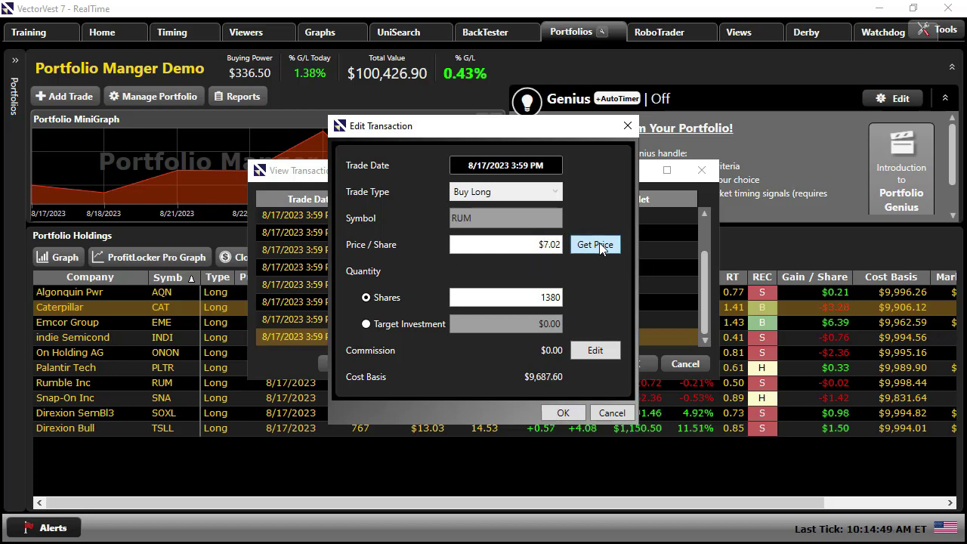
{"action": "key", "text": "Return"}
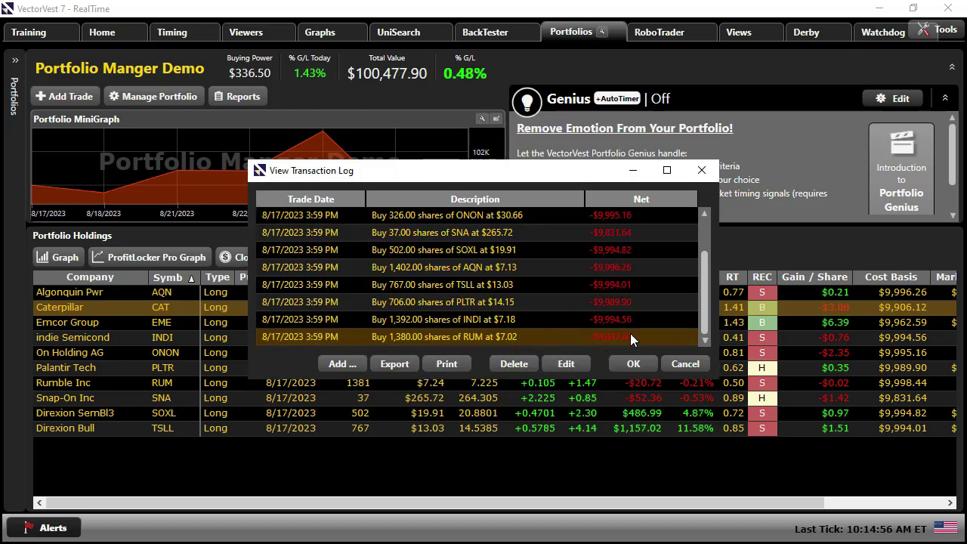
{"action": "left_click", "coordinate": [634, 364]}
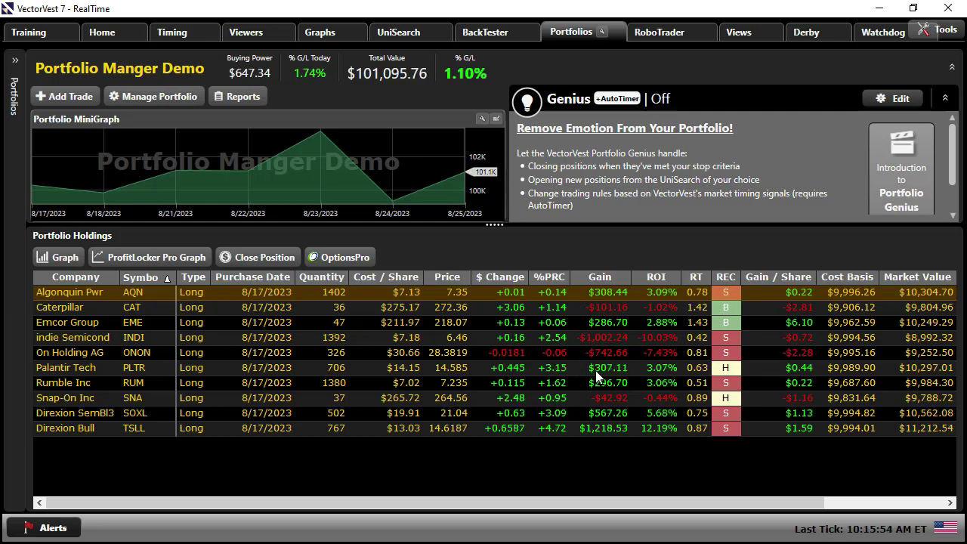
- In Application Settings' Alerts tab, start editing the first Email Alerts destination row
{"action": "left_click", "coordinate": [949, 35]}
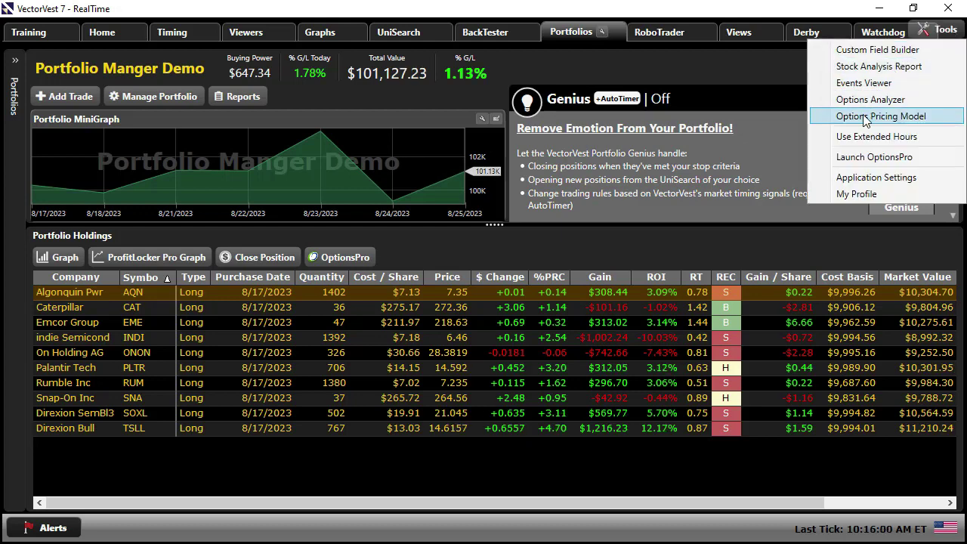
{"action": "left_click", "coordinate": [869, 177]}
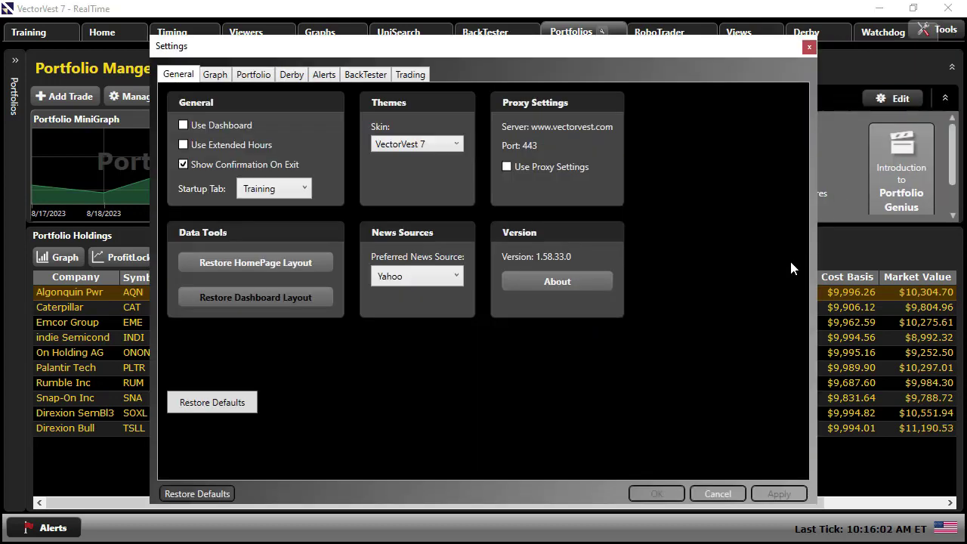
{"action": "left_click", "coordinate": [322, 78]}
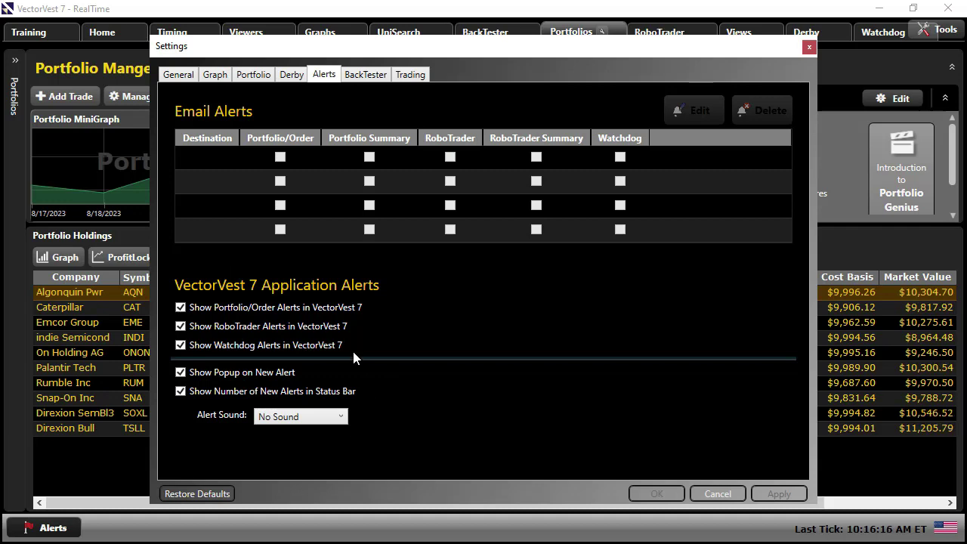
{"action": "left_click", "coordinate": [208, 157]}
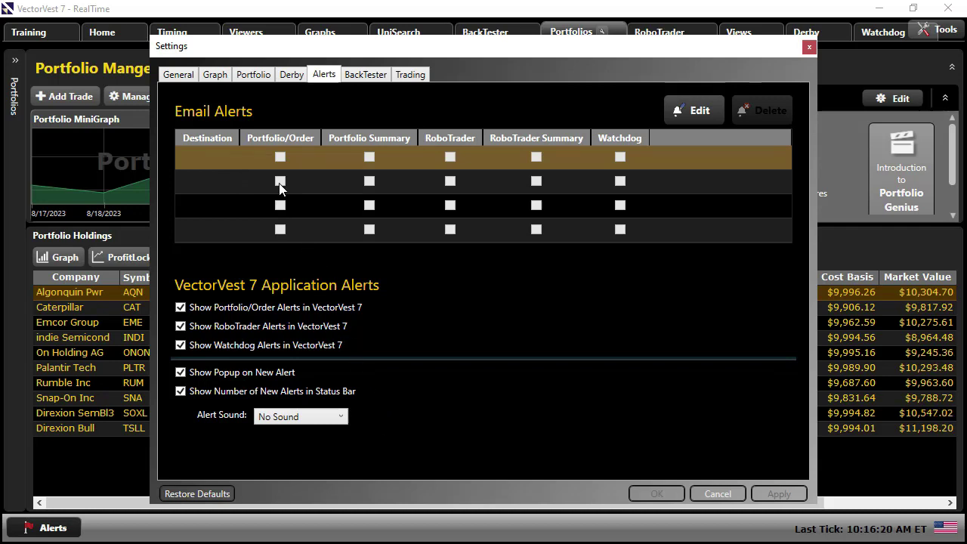
{"action": "left_click", "coordinate": [687, 112]}
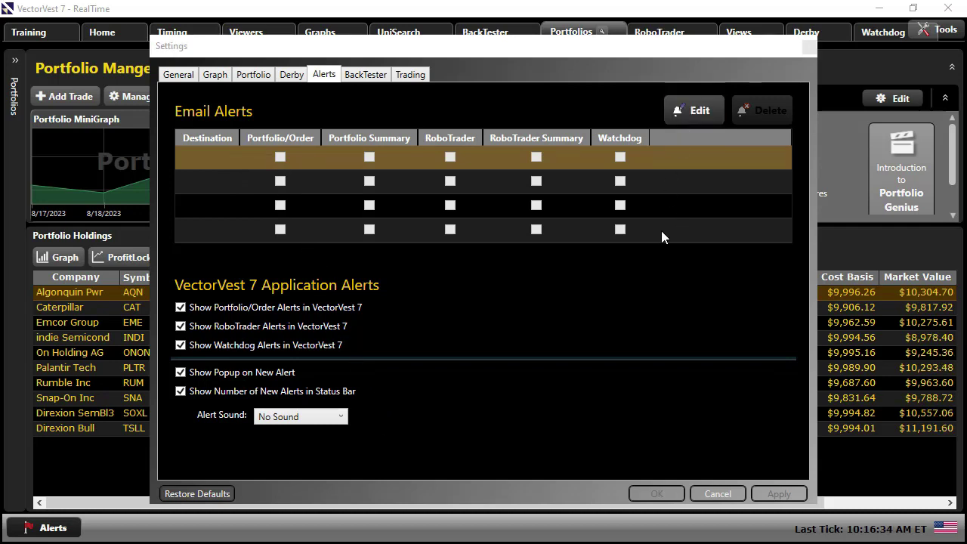
- Enter the recipient's e-mail address with e-mail delivery, enabling Portfolio/Order and Portfolio Summary alerts
{"action": "left_click_drag", "start_coordinate": [922, 212], "coordinate": [317, 121]}
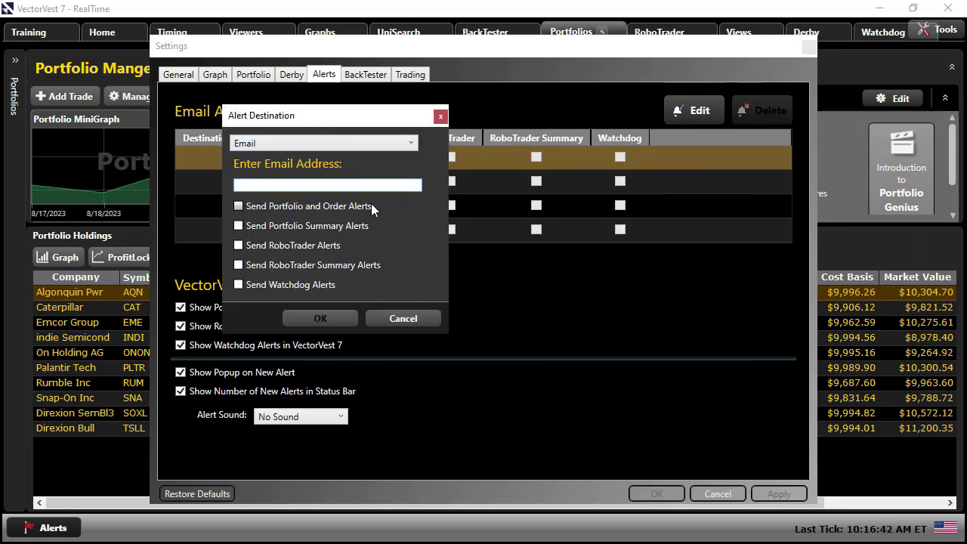
{"action": "left_click", "coordinate": [409, 147]}
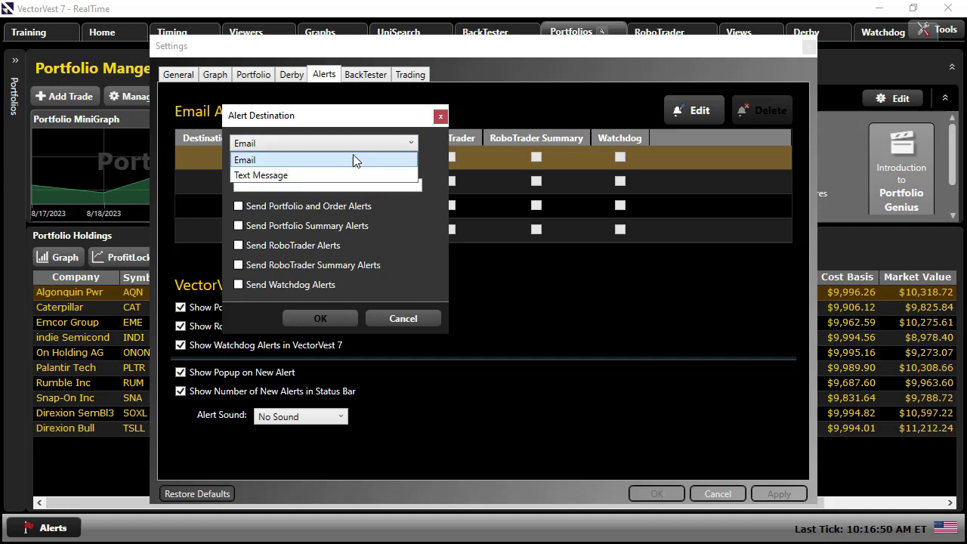
{"action": "left_click", "coordinate": [355, 143]}
{"action": "left_click", "coordinate": [340, 185]}
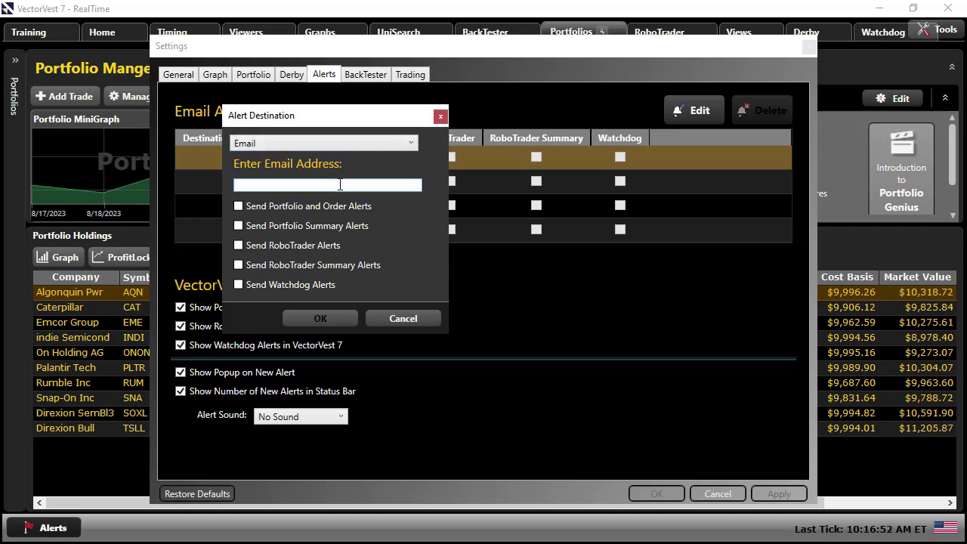
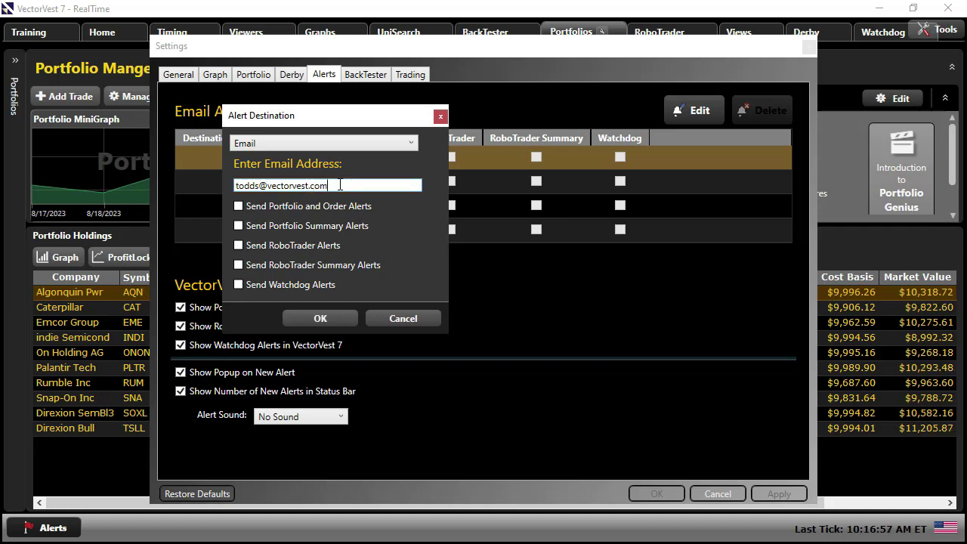
{"action": "left_click", "coordinate": [238, 205]}
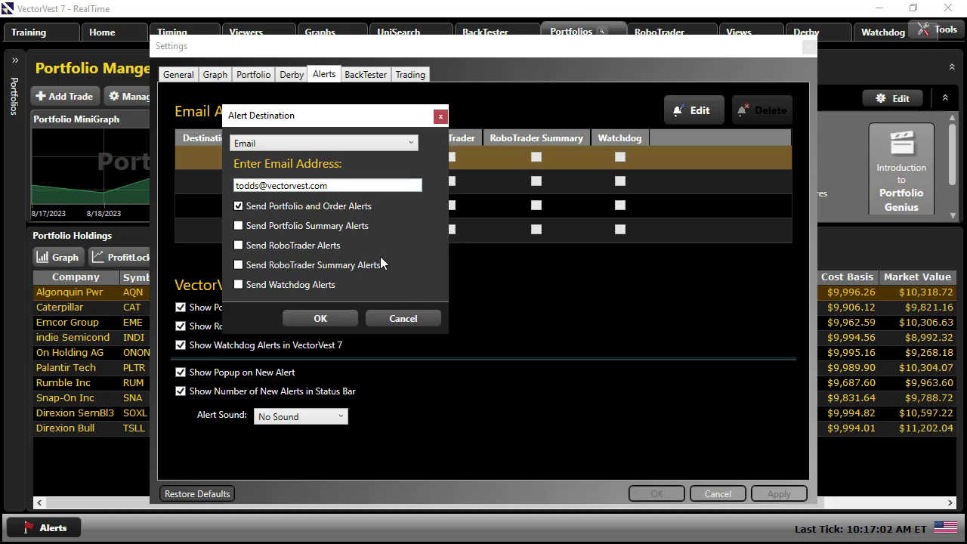
{"action": "left_click", "coordinate": [238, 226]}
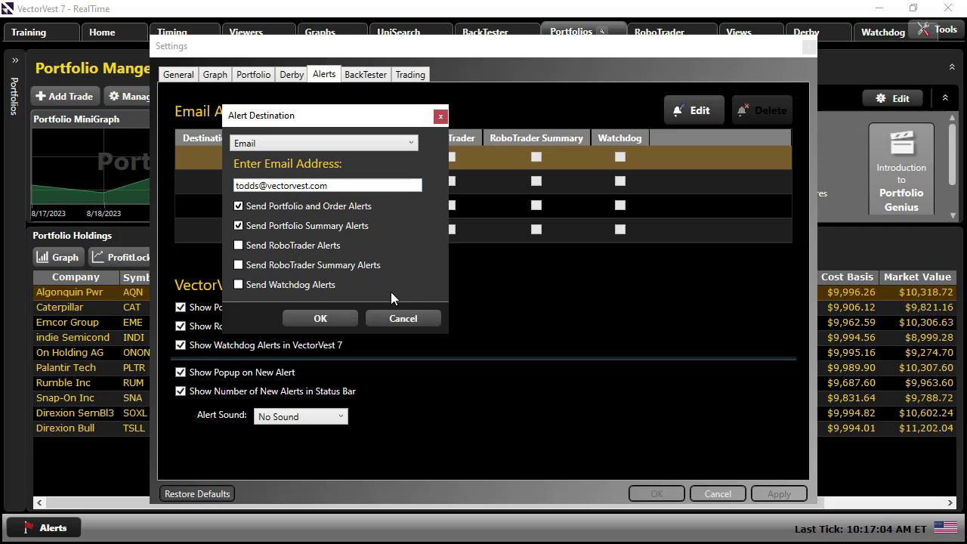
{"action": "left_click", "coordinate": [329, 319]}
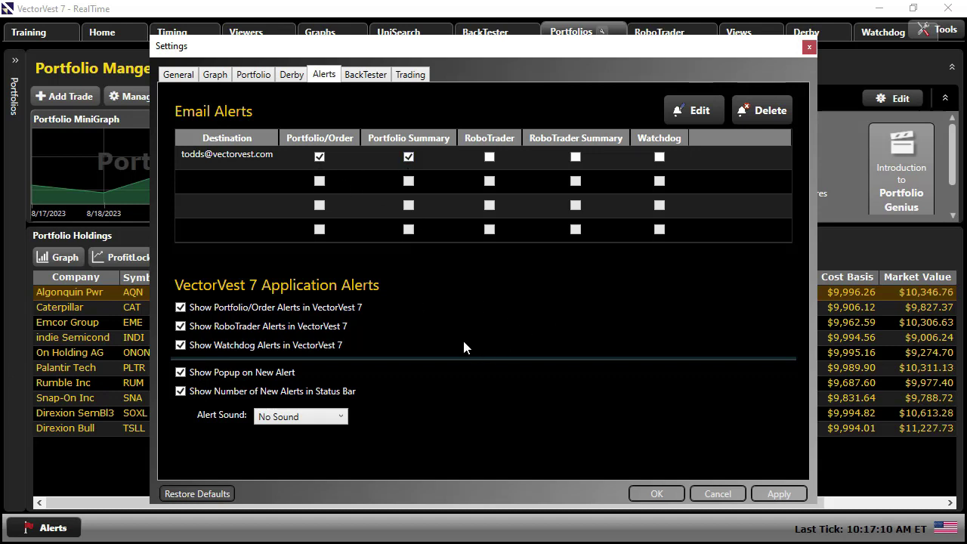
- Save the alert settings, then start a custom trading system from the Portfolio Genius settings
{"action": "left_click", "coordinate": [661, 497]}
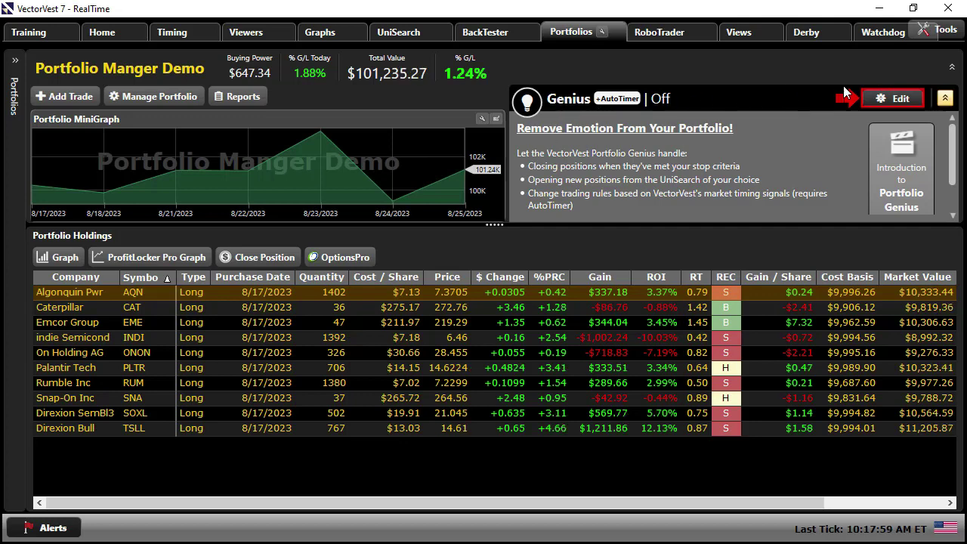
{"action": "left_click", "coordinate": [882, 101]}
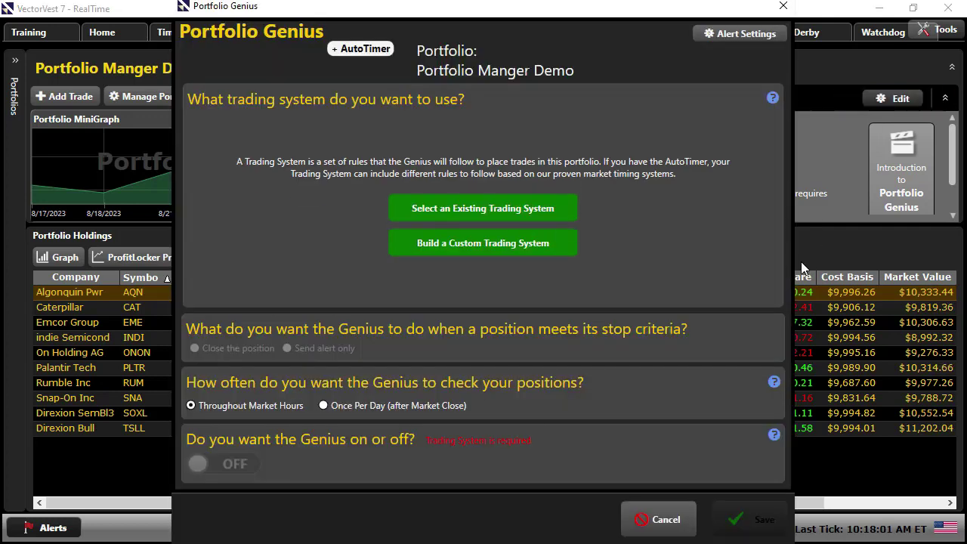
{"action": "left_click", "coordinate": [473, 243]}
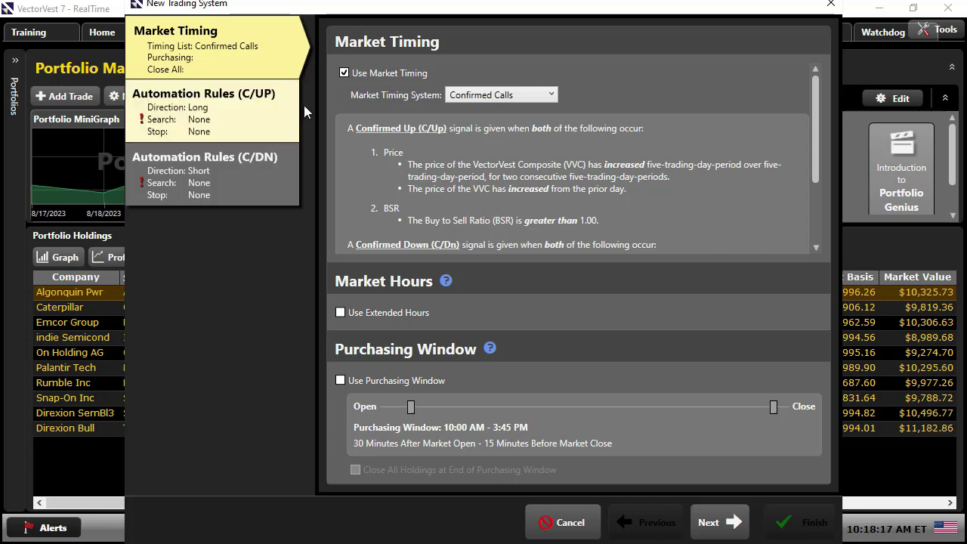
- Turn off market timing, set fill mode to None, and choose a Rec stop criterion
{"action": "left_click", "coordinate": [343, 73]}
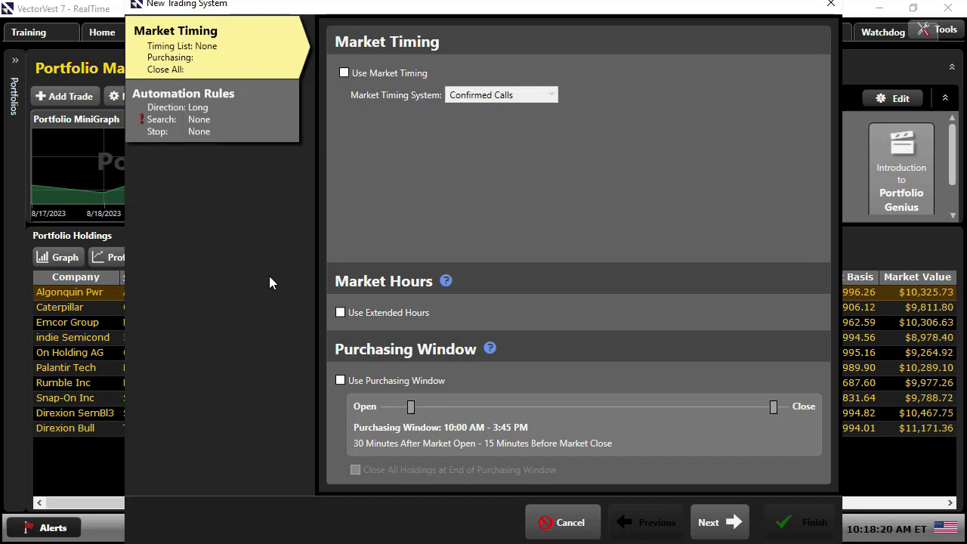
{"action": "left_click", "coordinate": [249, 135]}
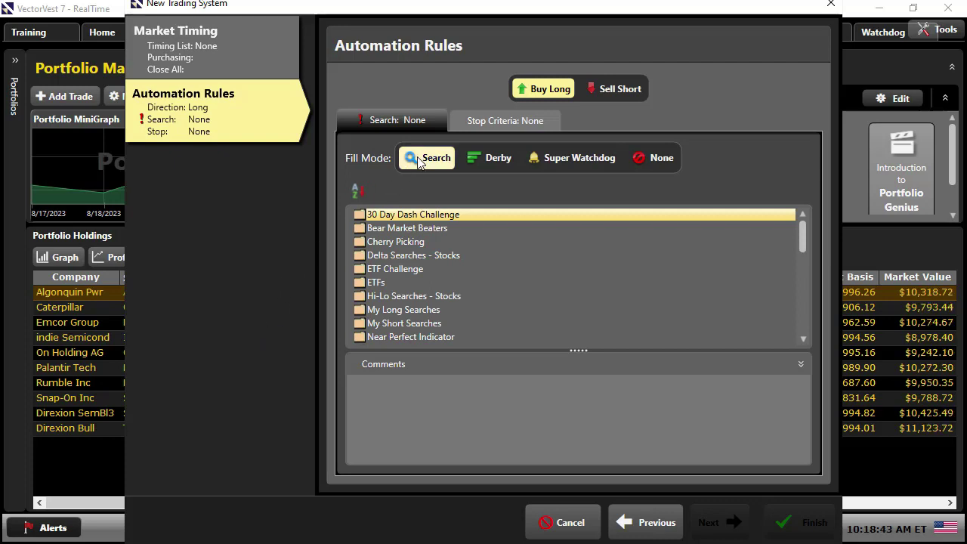
{"action": "left_click", "coordinate": [652, 159]}
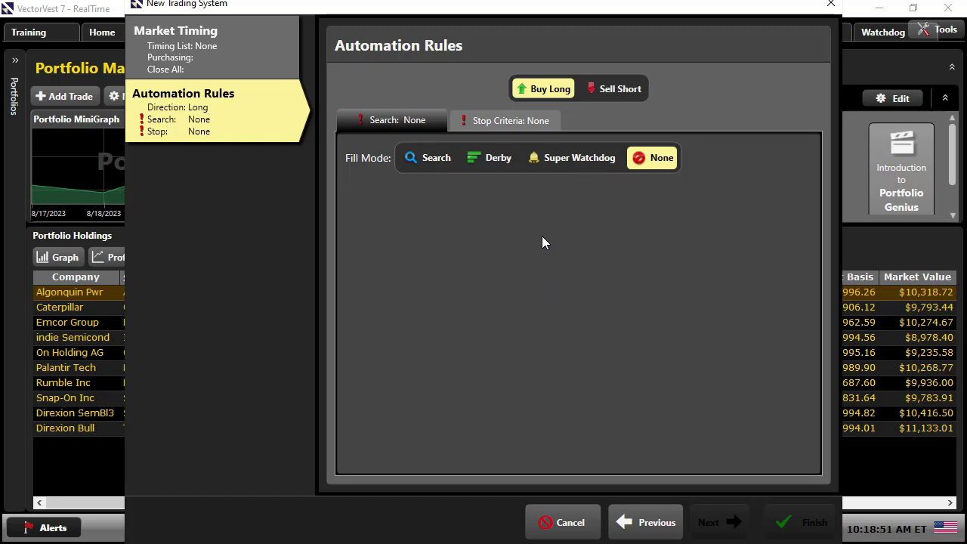
{"action": "left_click", "coordinate": [503, 121]}
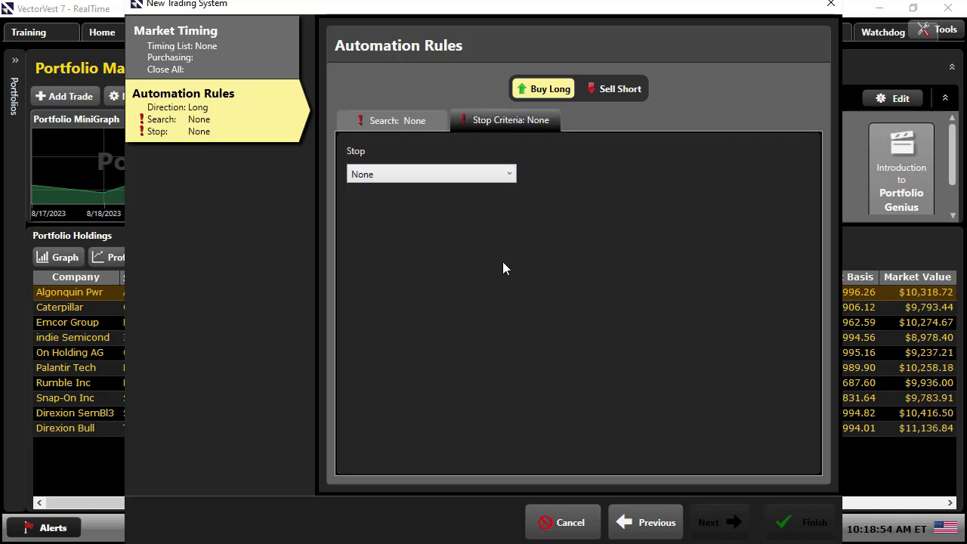
{"action": "left_click", "coordinate": [510, 175]}
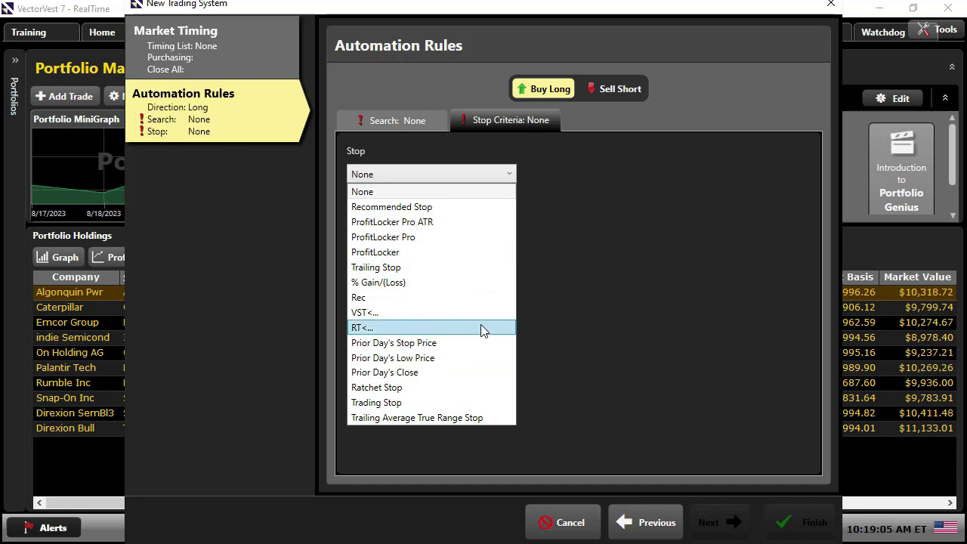
{"action": "left_click", "coordinate": [389, 298]}
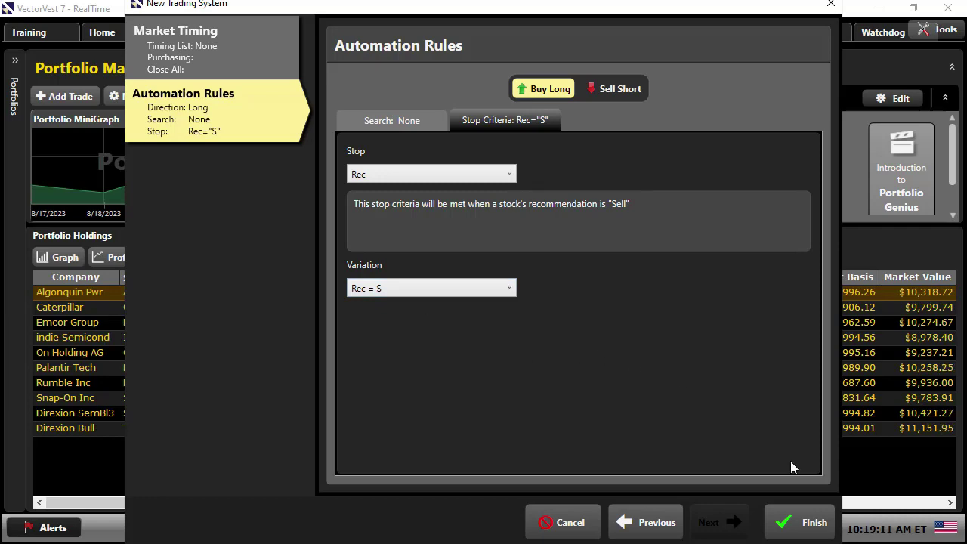
- Finish the custom Buy Long trading system with its Rec = "S" stop
{"action": "left_click", "coordinate": [814, 524]}
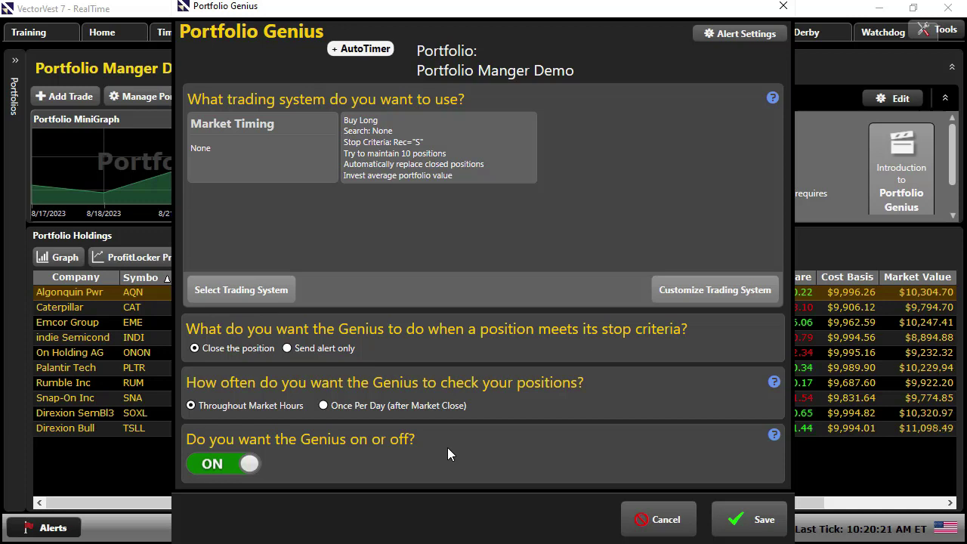
- Save the Genius, apply the Rec = "S" stop to existing positions, and review the activity log
{"action": "left_click", "coordinate": [750, 522]}
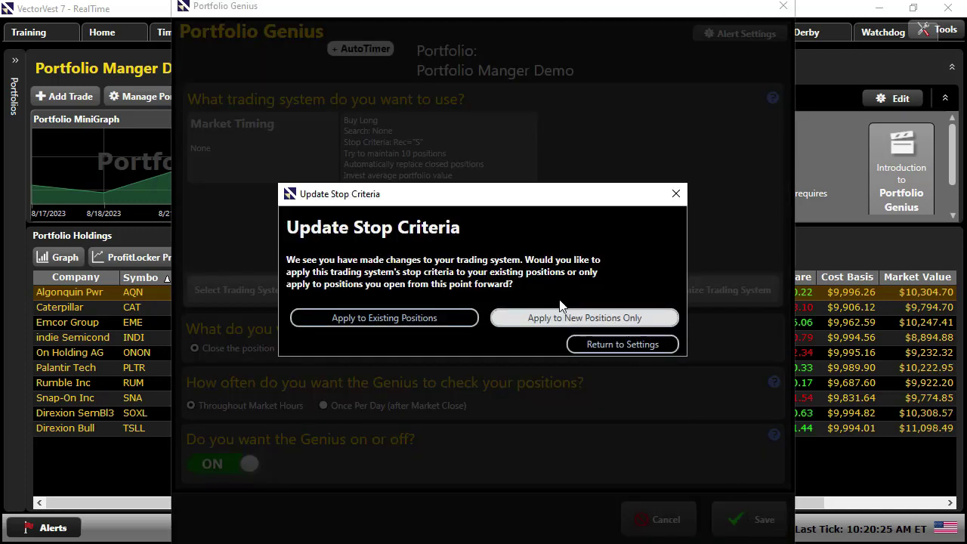
{"action": "left_click", "coordinate": [378, 321]}
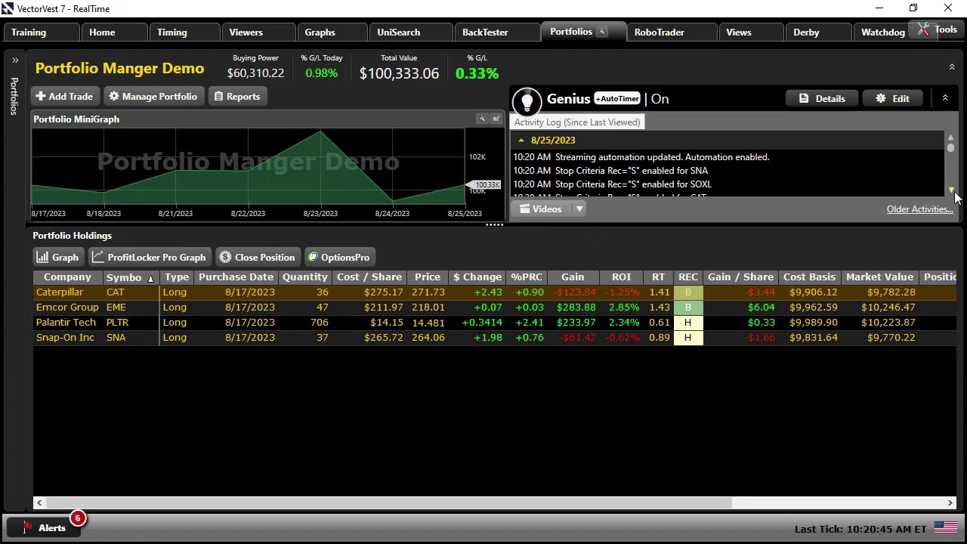
{"action": "scroll", "coordinate": [954, 195], "scroll_direction": "down", "scroll_amount": 4}
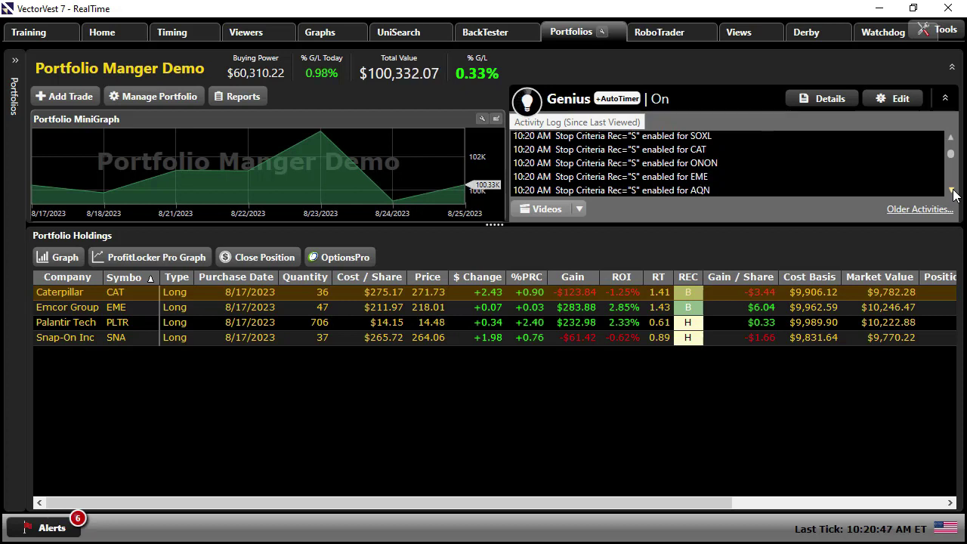
{"action": "scroll", "coordinate": [954, 194], "scroll_direction": "down", "scroll_amount": 8}
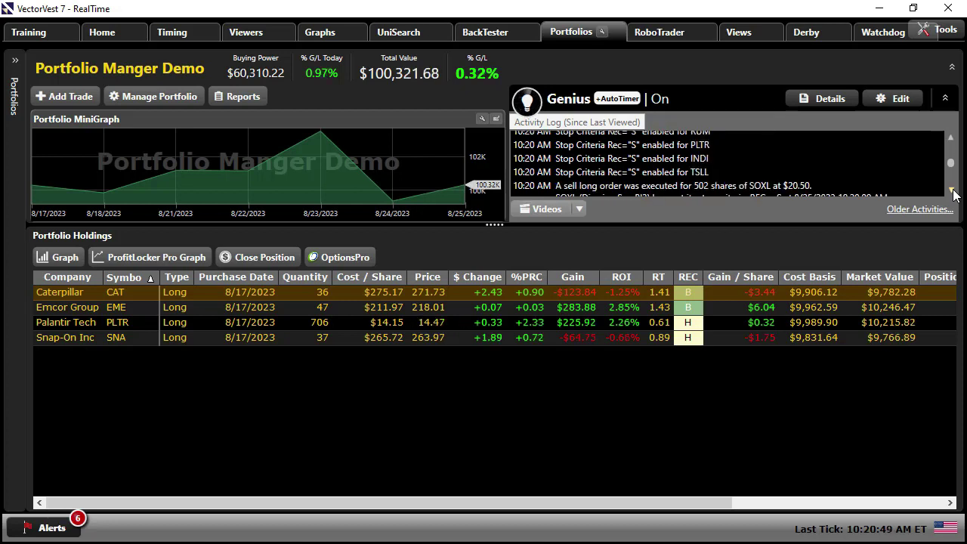
{"action": "scroll", "coordinate": [867, 168], "scroll_direction": "up", "scroll_amount": 10}
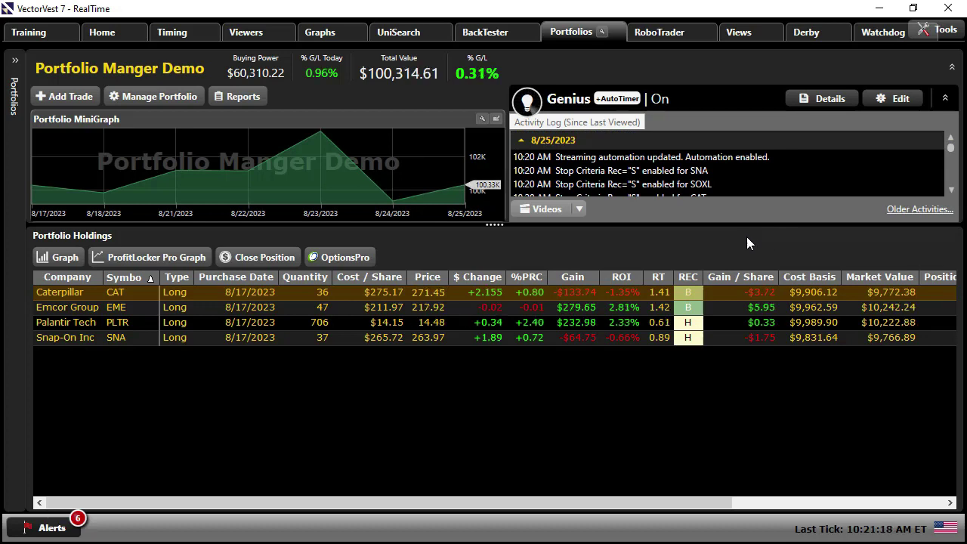
- Toggle the Portfolio Genius to Off, save, and reopen its settings
{"action": "left_click", "coordinate": [889, 101]}
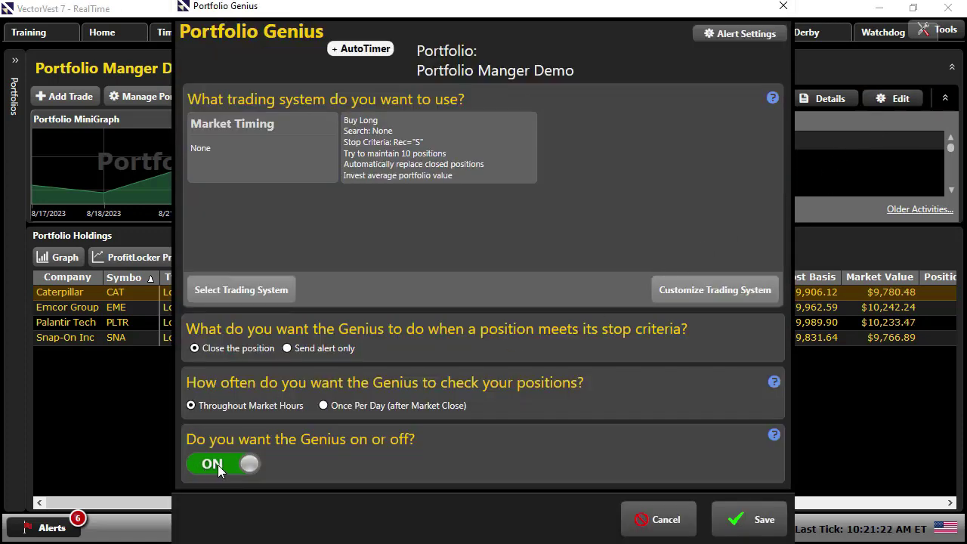
{"action": "left_click", "coordinate": [217, 465]}
{"action": "left_click", "coordinate": [756, 521]}
{"action": "left_click", "coordinate": [894, 99]}
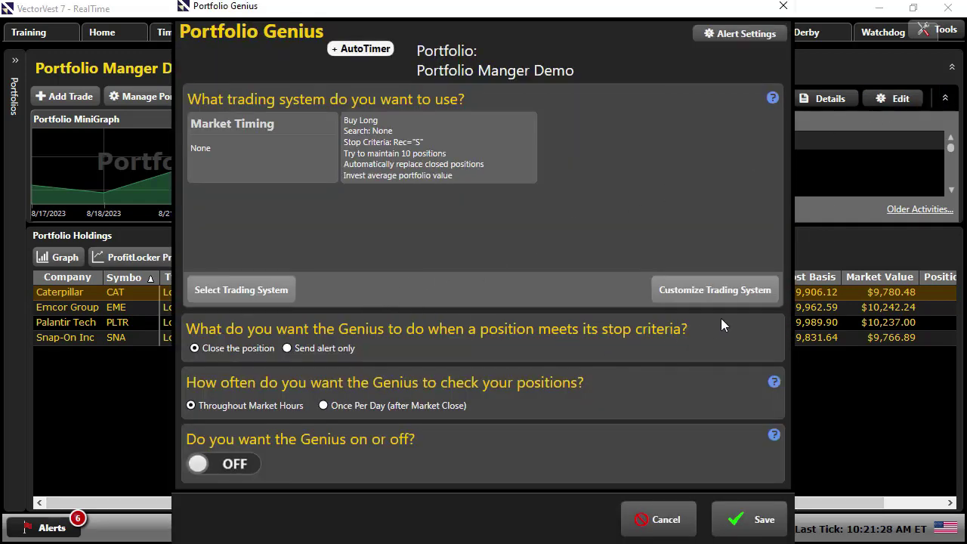
- Change the trading system's stop to a 10.0% trailing stop and apply it to existing positions
{"action": "left_click", "coordinate": [713, 288]}
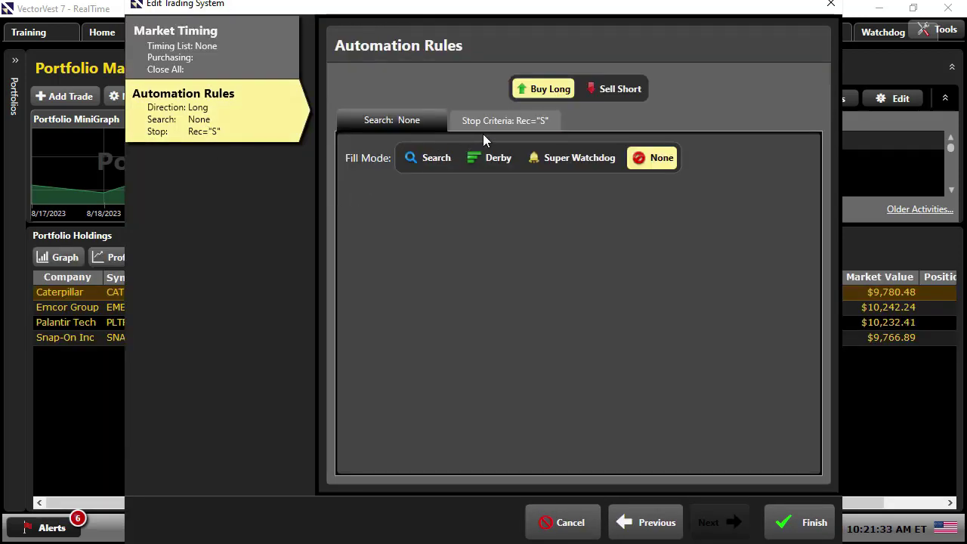
{"action": "left_click", "coordinate": [500, 121]}
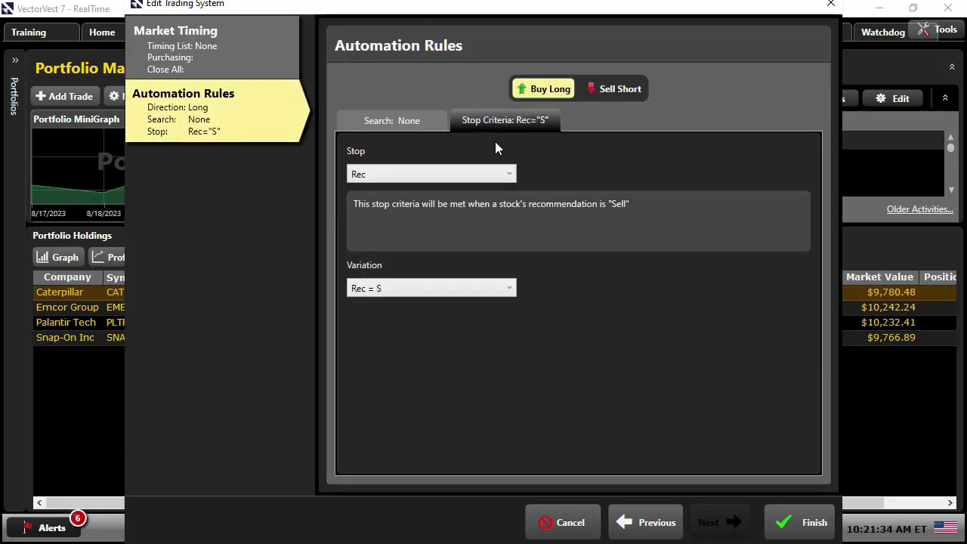
{"action": "left_click", "coordinate": [504, 178]}
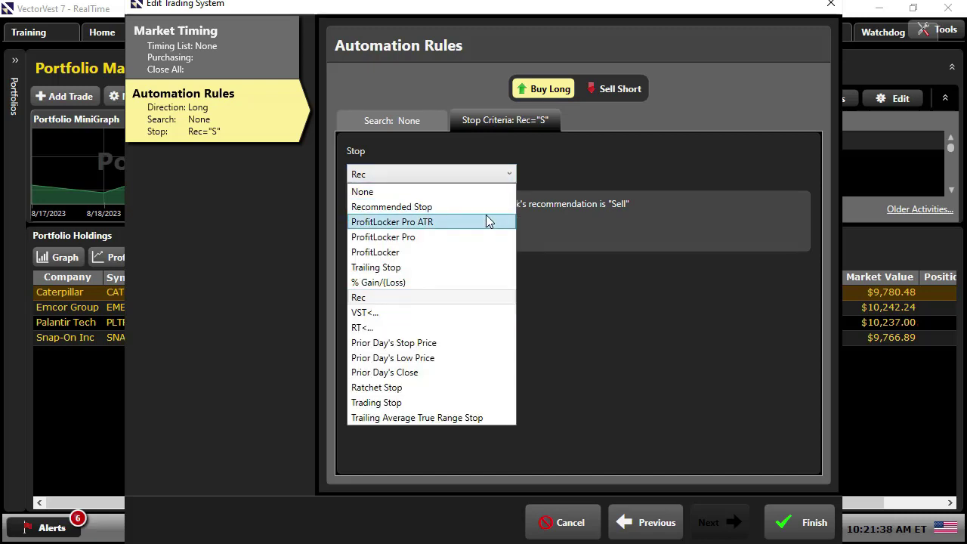
{"action": "left_click", "coordinate": [400, 269]}
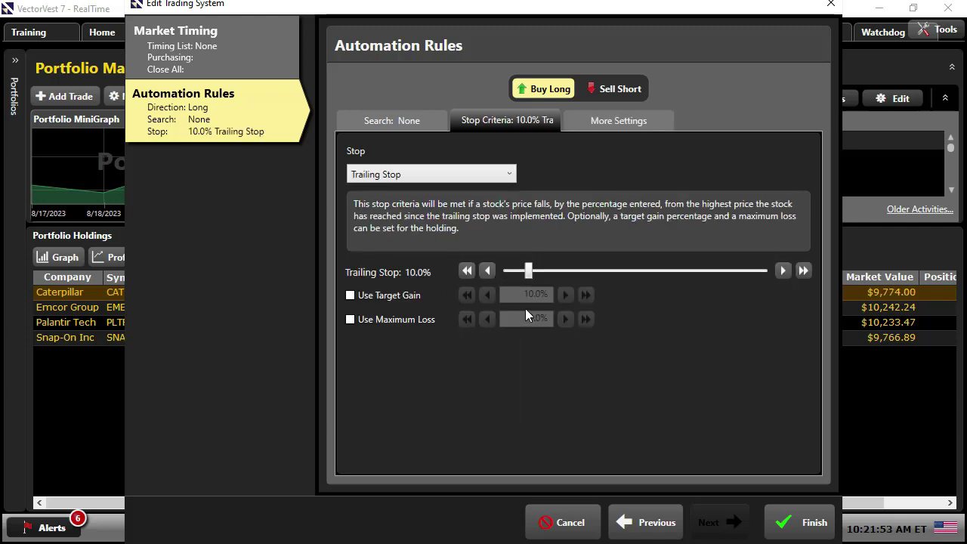
{"action": "left_click", "coordinate": [808, 526]}
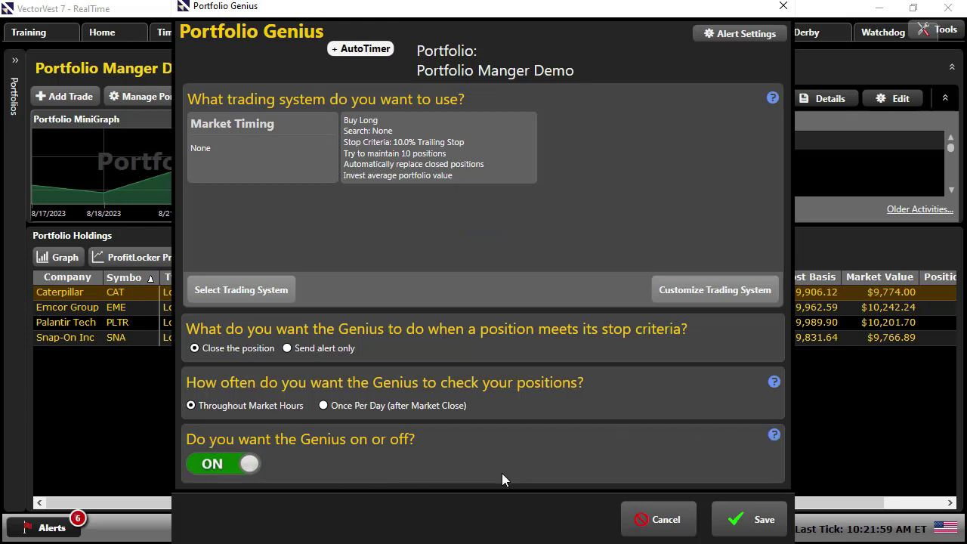
{"action": "left_click", "coordinate": [753, 532]}
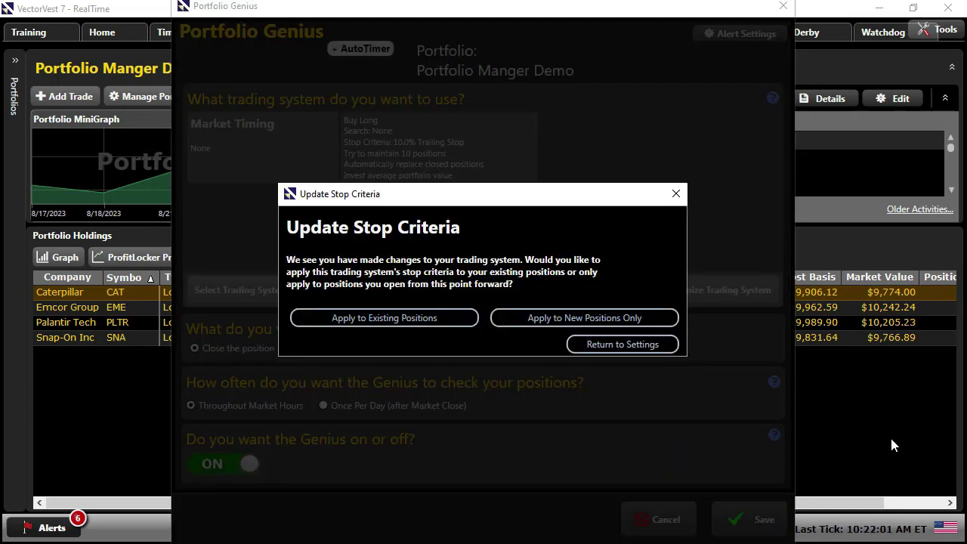
{"action": "left_click", "coordinate": [405, 316]}
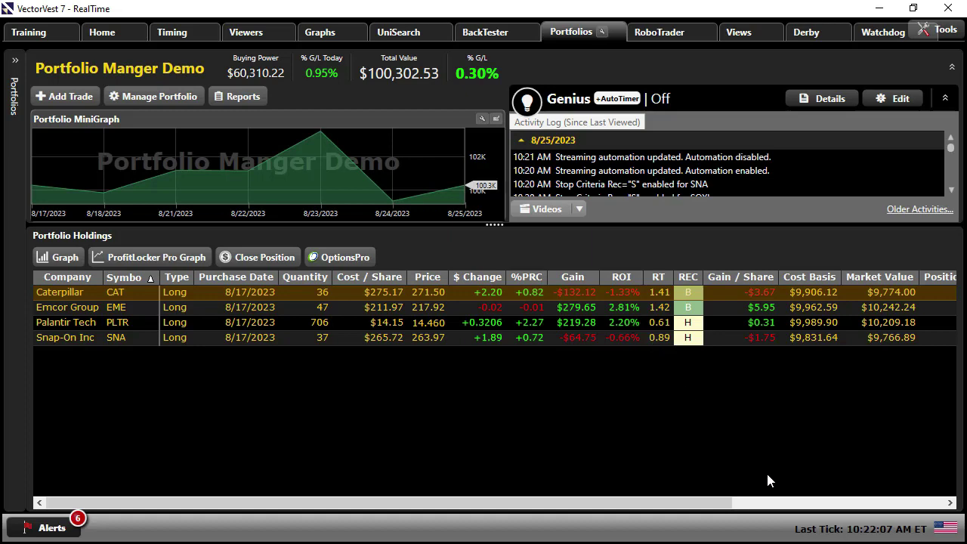
- Show the holdings' Stop Value and 10.0% trailing Stop Criteria columns
{"action": "left_click", "coordinate": [899, 503]}
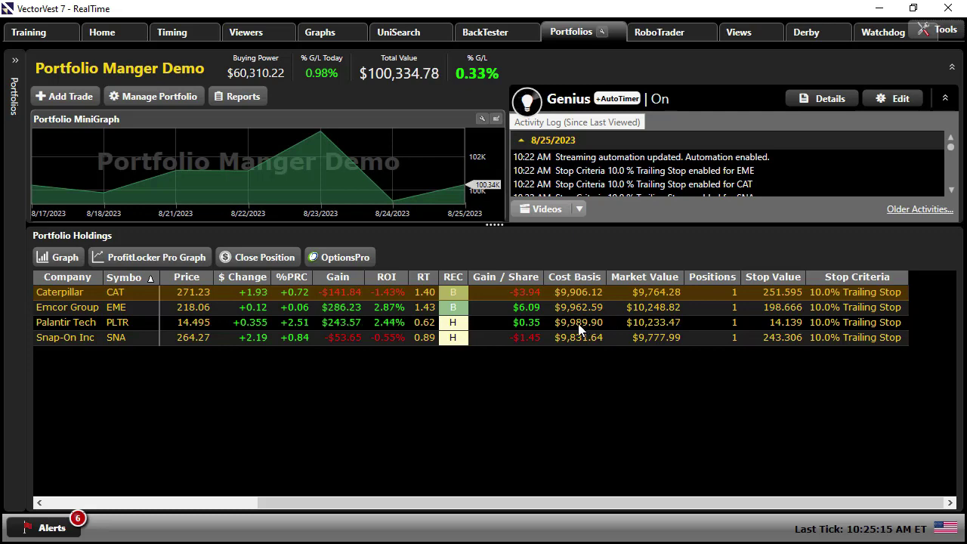
- Open the Stock Viewer full-width and select the Sterling Infra (STRL) row
{"action": "left_click", "coordinate": [248, 31]}
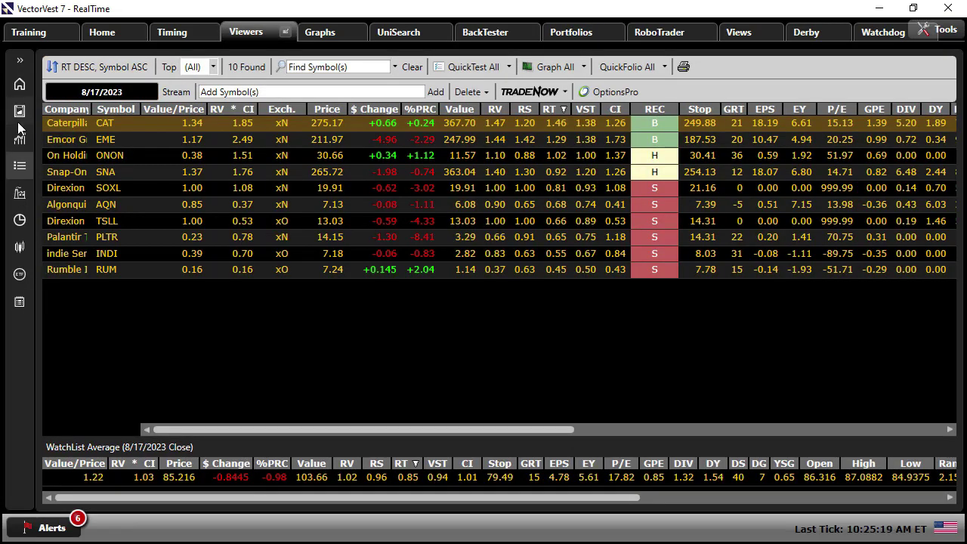
{"action": "left_click", "coordinate": [19, 62]}
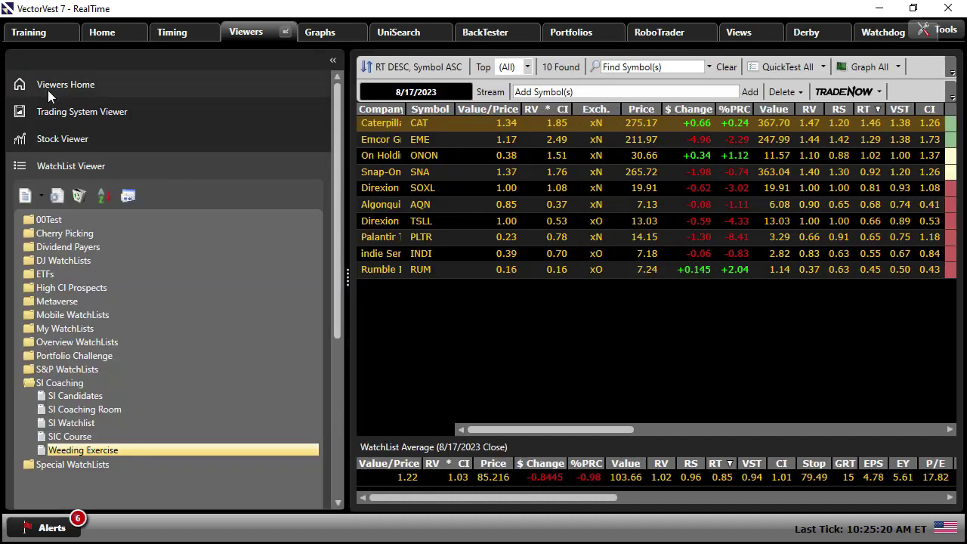
{"action": "left_click", "coordinate": [59, 136]}
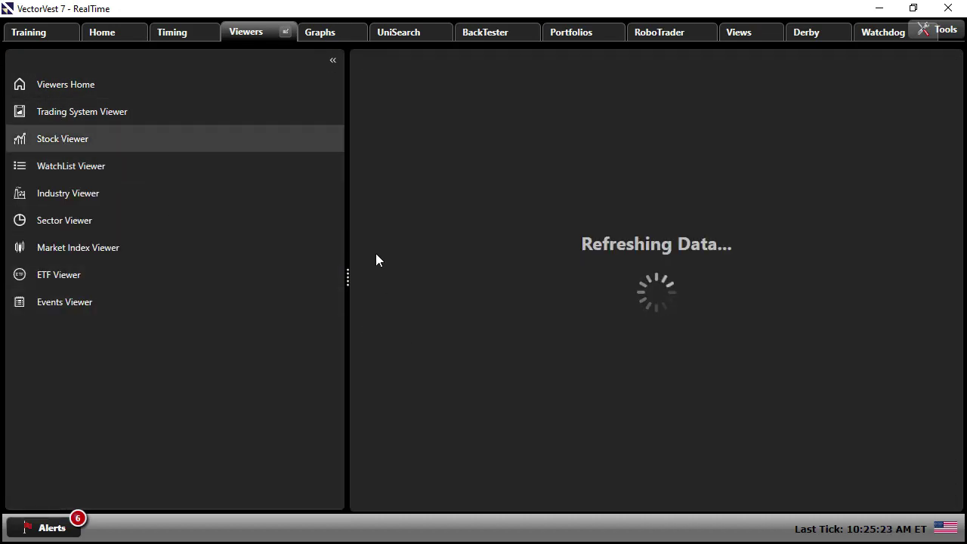
{"action": "left_click", "coordinate": [332, 60]}
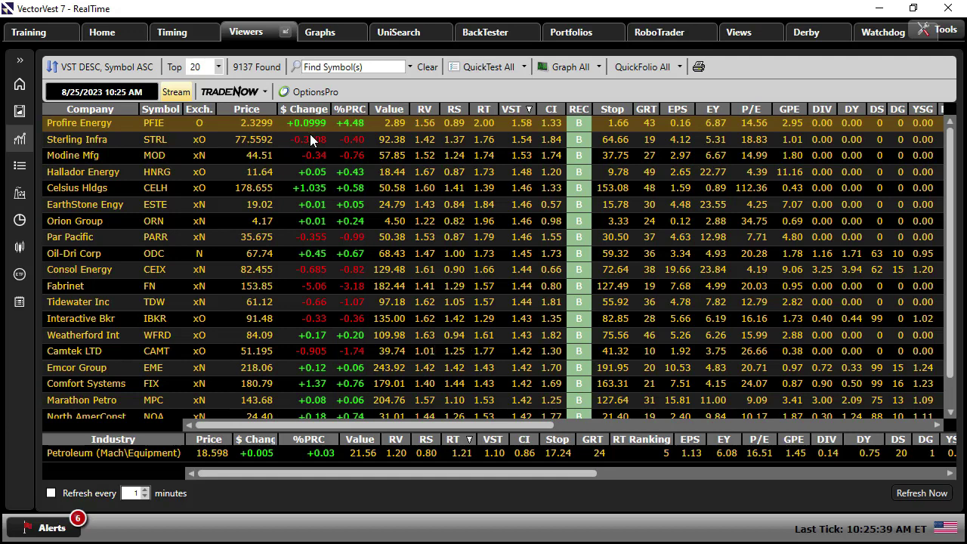
{"action": "left_click", "coordinate": [446, 139]}
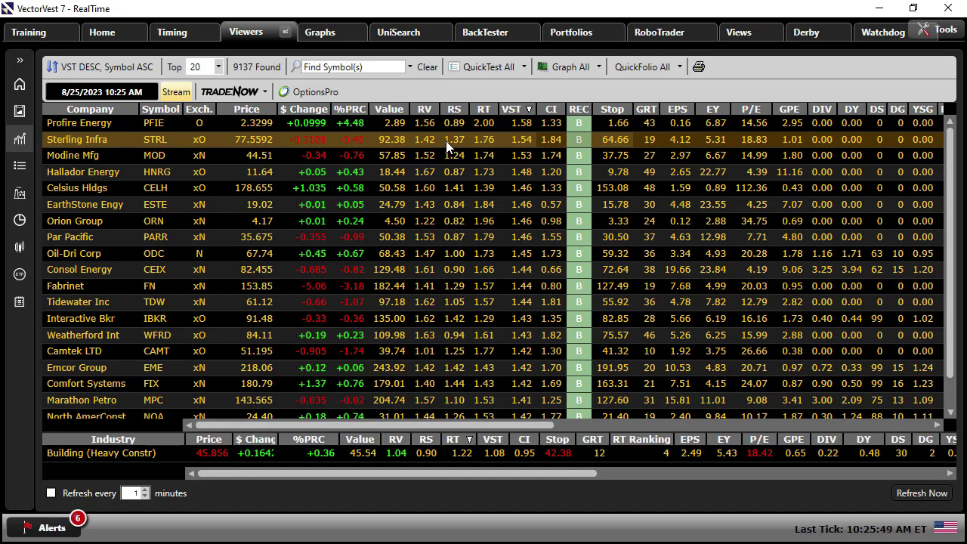
- Add STRL to Portfolio Manger Demo as a $10,000 Buy, then jump to that portfolio
{"action": "right_click", "coordinate": [443, 140]}
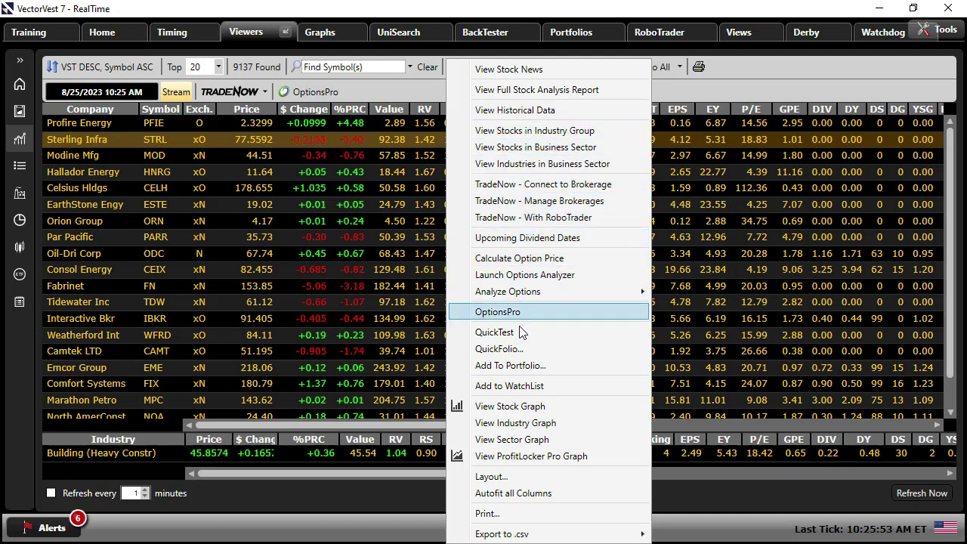
{"action": "left_click", "coordinate": [511, 366]}
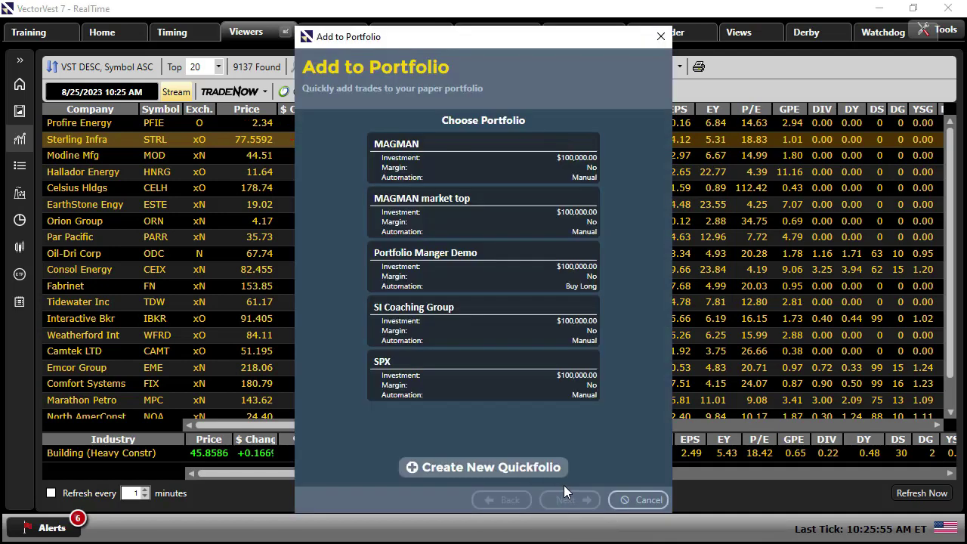
{"action": "left_click", "coordinate": [430, 261]}
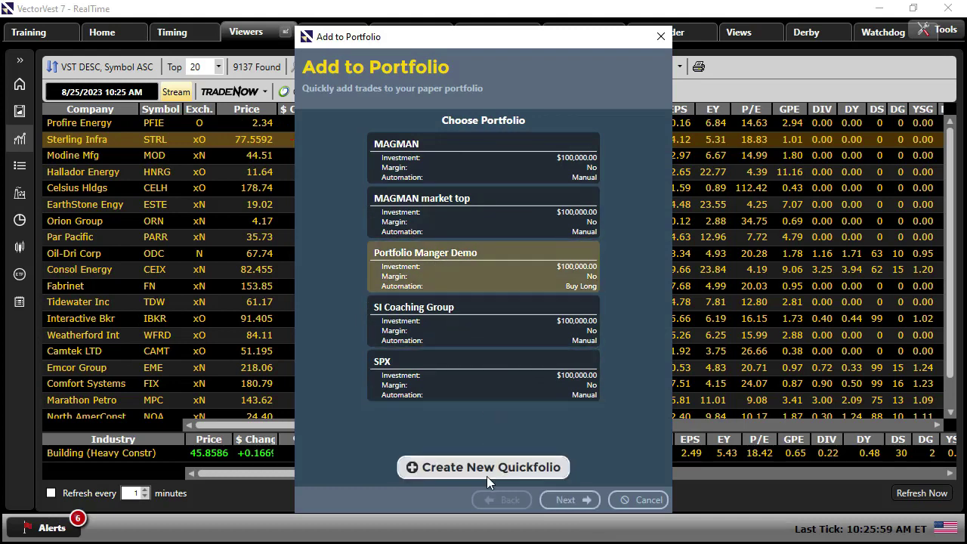
{"action": "left_click", "coordinate": [571, 501]}
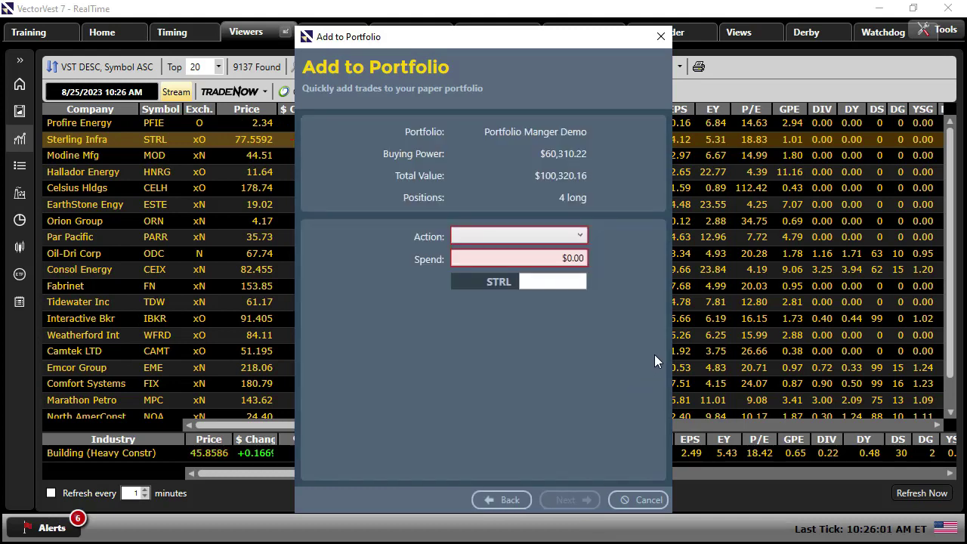
{"action": "left_click", "coordinate": [559, 239]}
{"action": "left_click", "coordinate": [552, 253]}
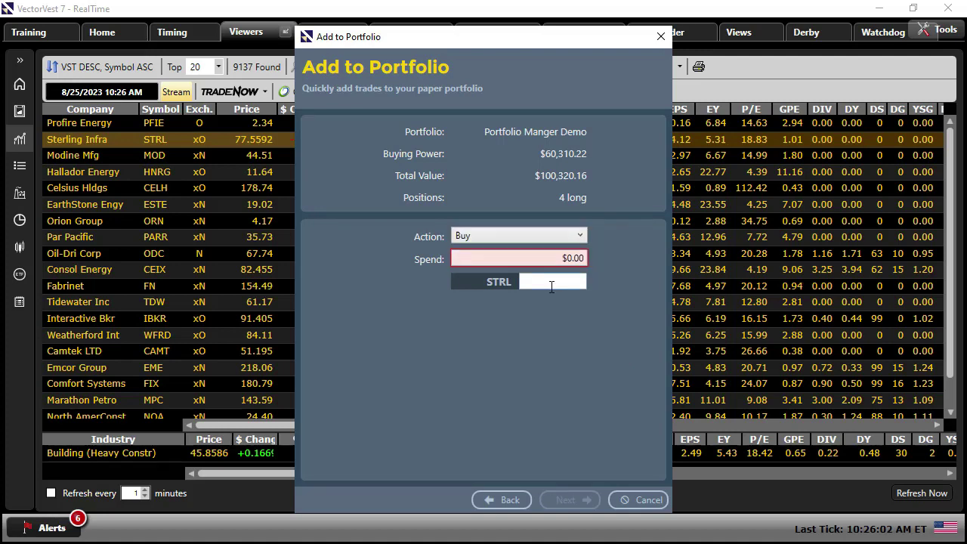
{"action": "left_click", "coordinate": [550, 262]}
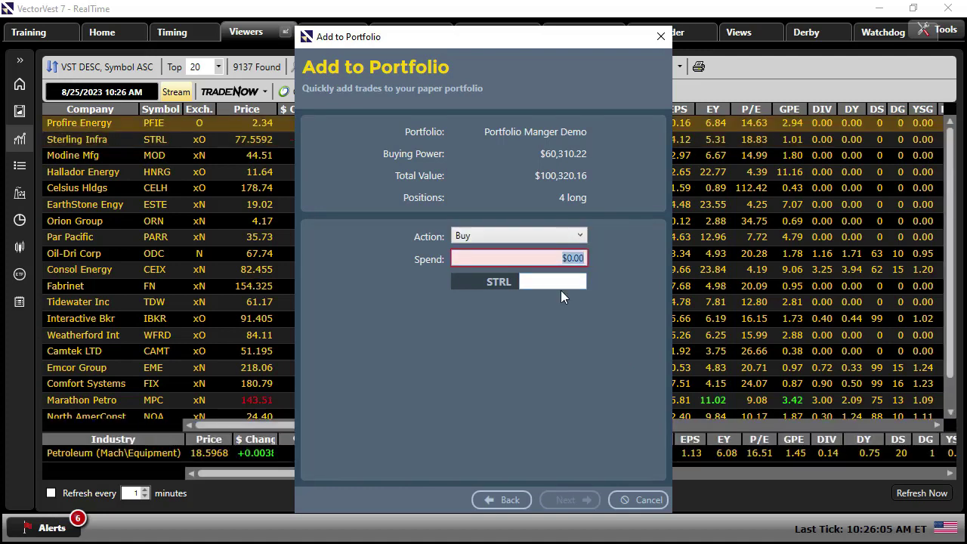
{"action": "type", "text": "10000"}
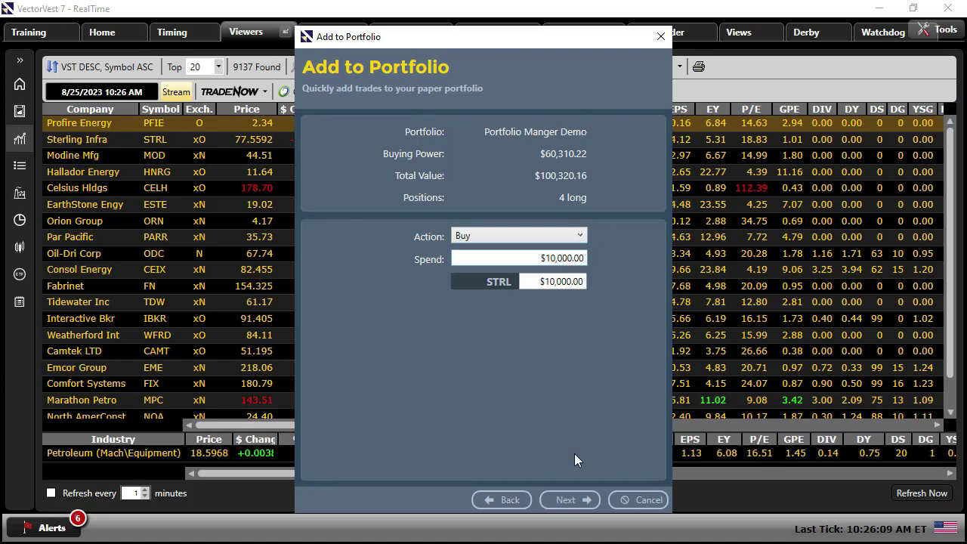
{"action": "left_click", "coordinate": [572, 503]}
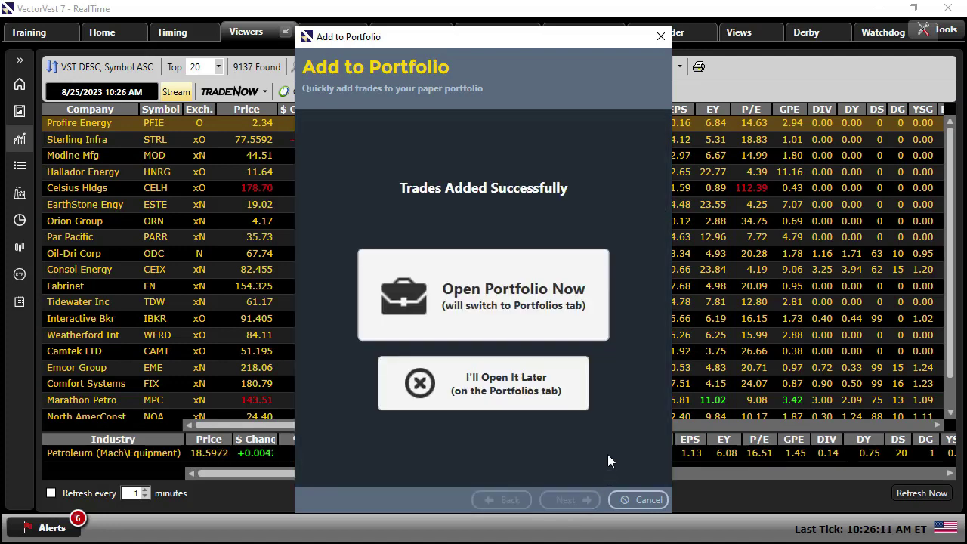
{"action": "left_click", "coordinate": [488, 291]}
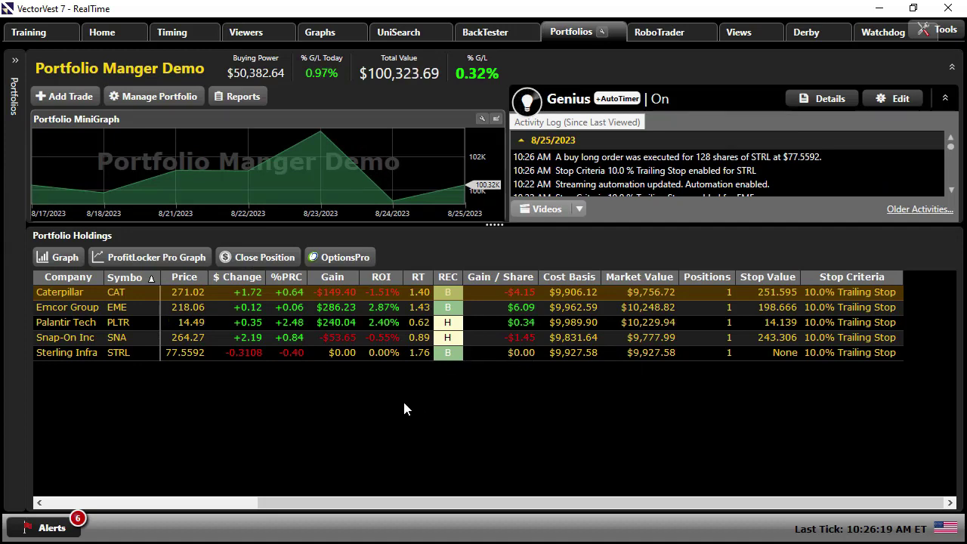
- Show the Type, Purchase Date and Quantity columns and try adding a trade, dismissing the warning
{"action": "left_click", "coordinate": [73, 501]}
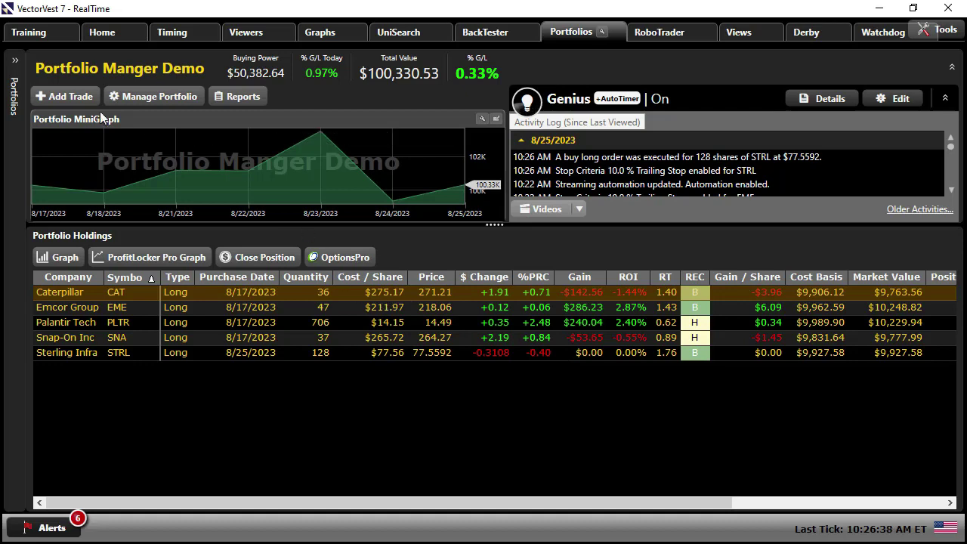
{"action": "left_click", "coordinate": [51, 98]}
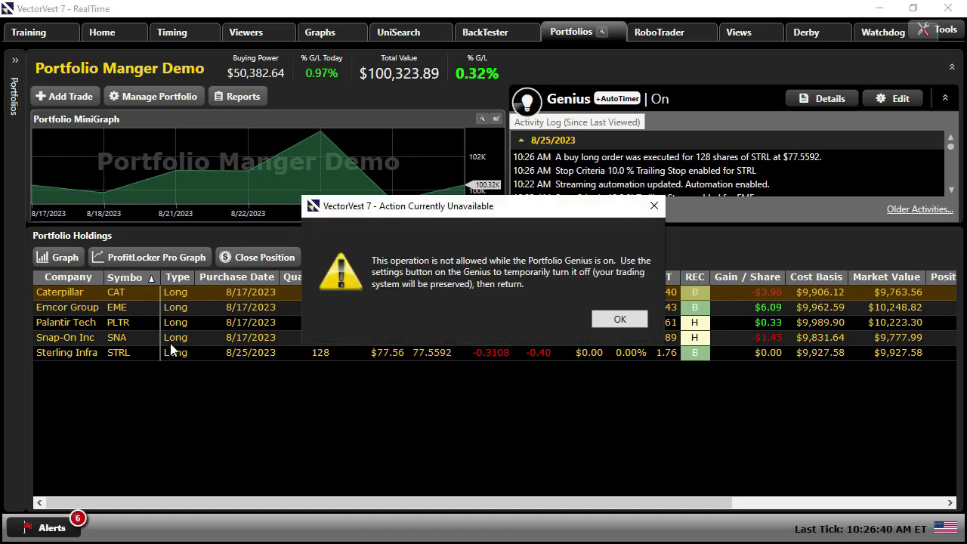
{"action": "left_click", "coordinate": [619, 321]}
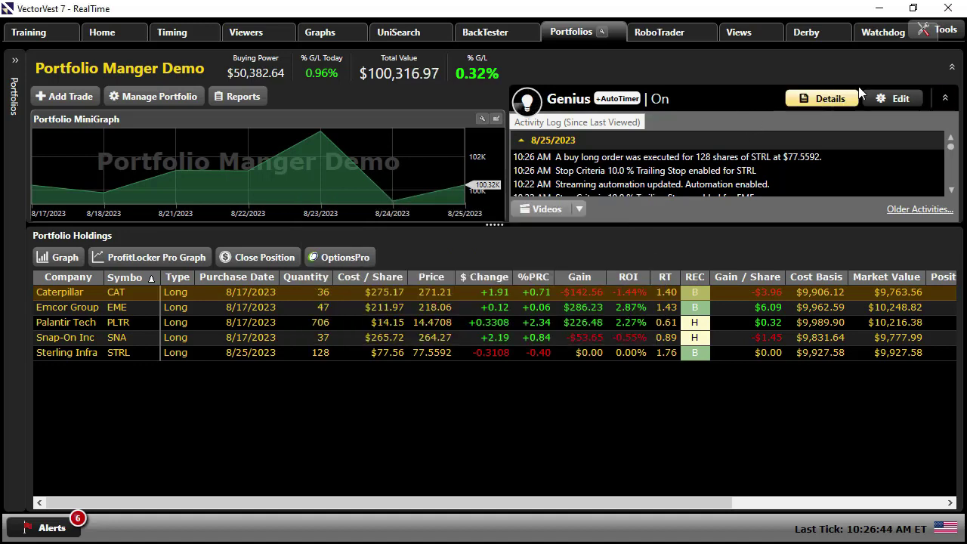
- Switch the Portfolio Genius to Off and save it
{"action": "left_click", "coordinate": [888, 98]}
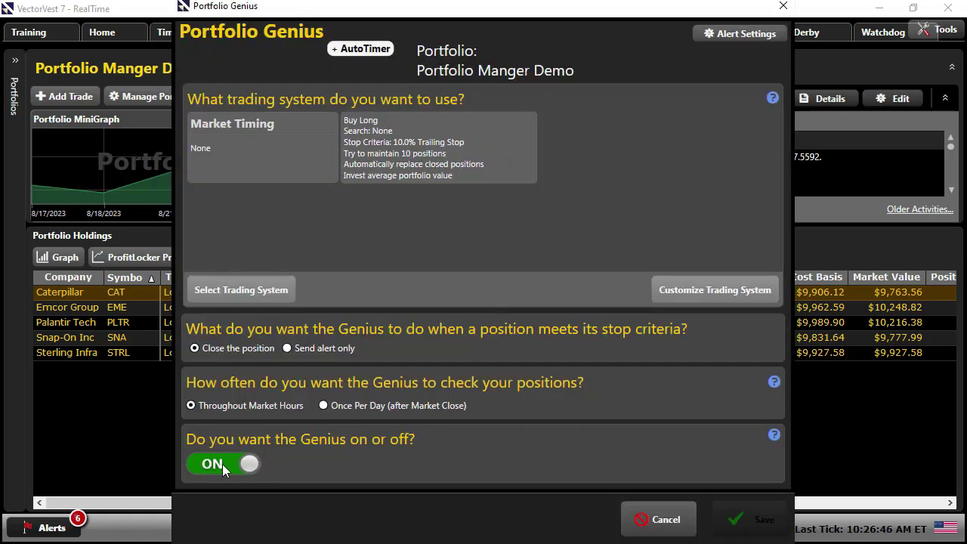
{"action": "left_click", "coordinate": [223, 464]}
{"action": "left_click", "coordinate": [756, 520]}
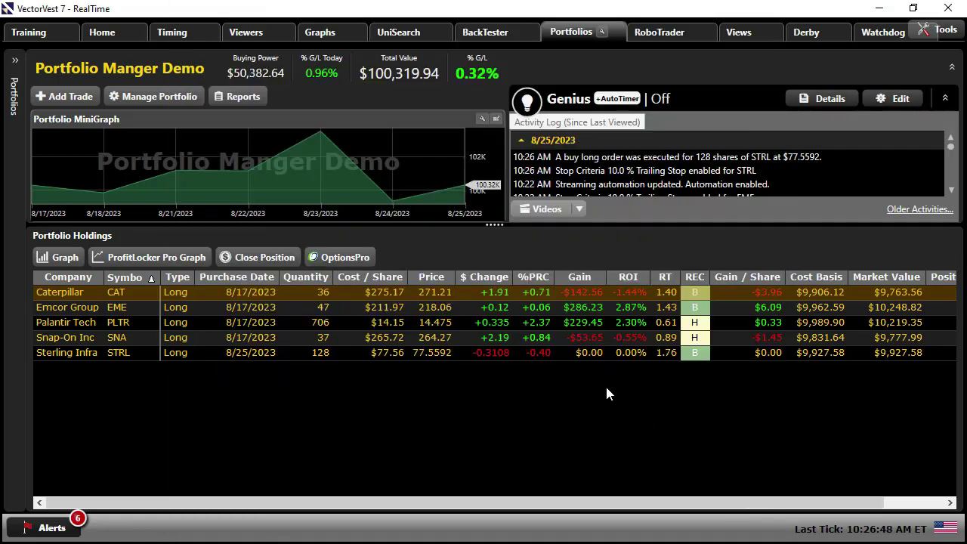
- Start a manual trade for Agilent Tech (A) using the $118.77 current price
{"action": "left_click", "coordinate": [67, 96]}
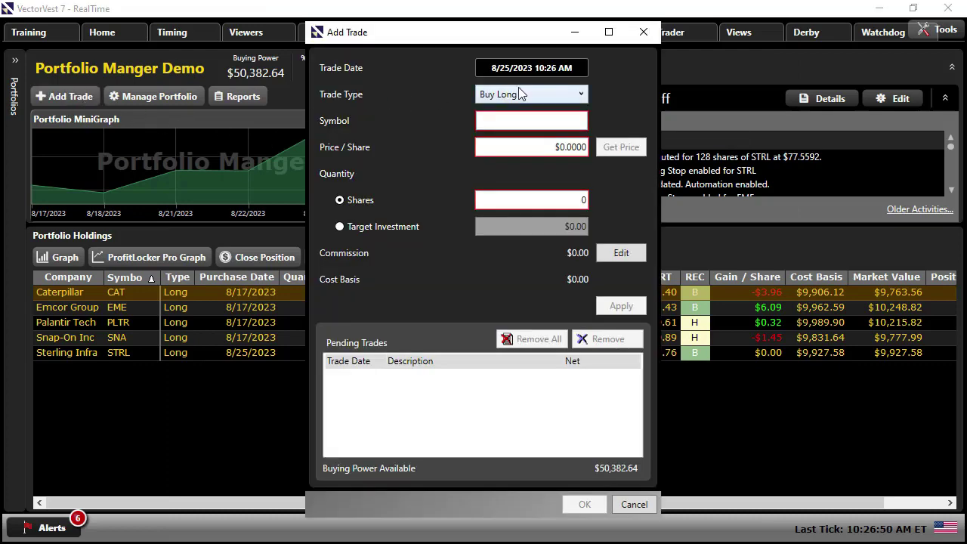
{"action": "left_click", "coordinate": [520, 122]}
{"action": "type", "text": "A"}
{"action": "left_click", "coordinate": [538, 139]}
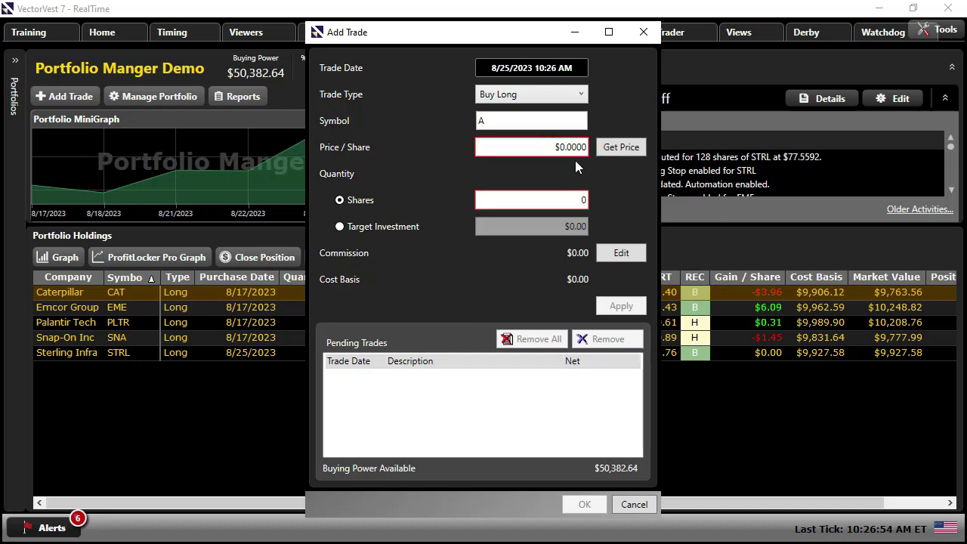
{"action": "left_click", "coordinate": [620, 147]}
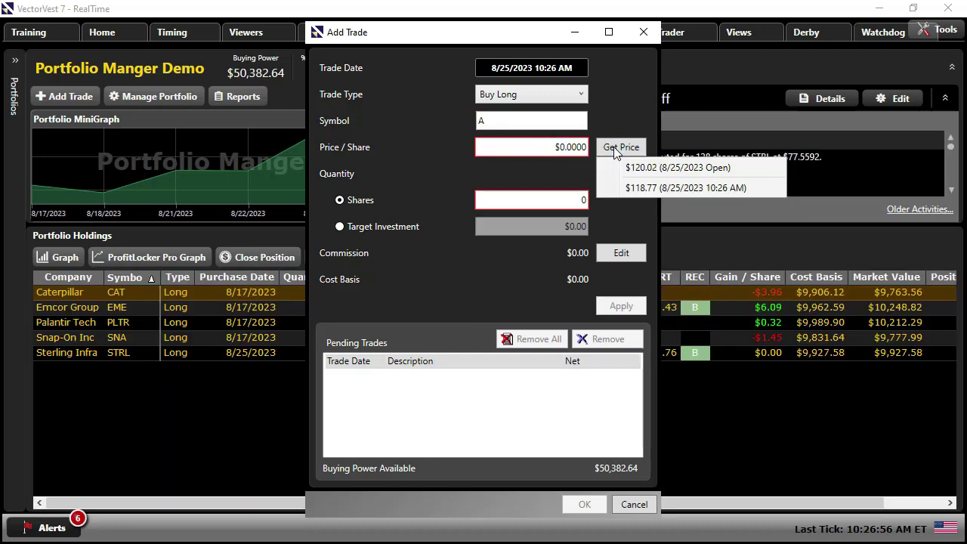
{"action": "left_click", "coordinate": [640, 189]}
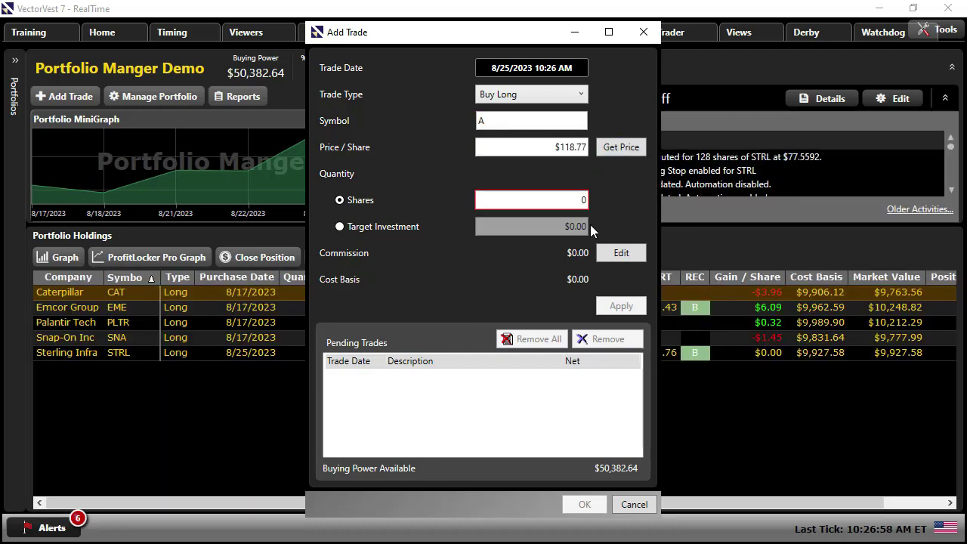
- Size the buy at a $10,000 target investment and confirm 84 shares, then list the portfolios
{"action": "left_click", "coordinate": [339, 227]}
{"action": "left_click", "coordinate": [532, 231]}
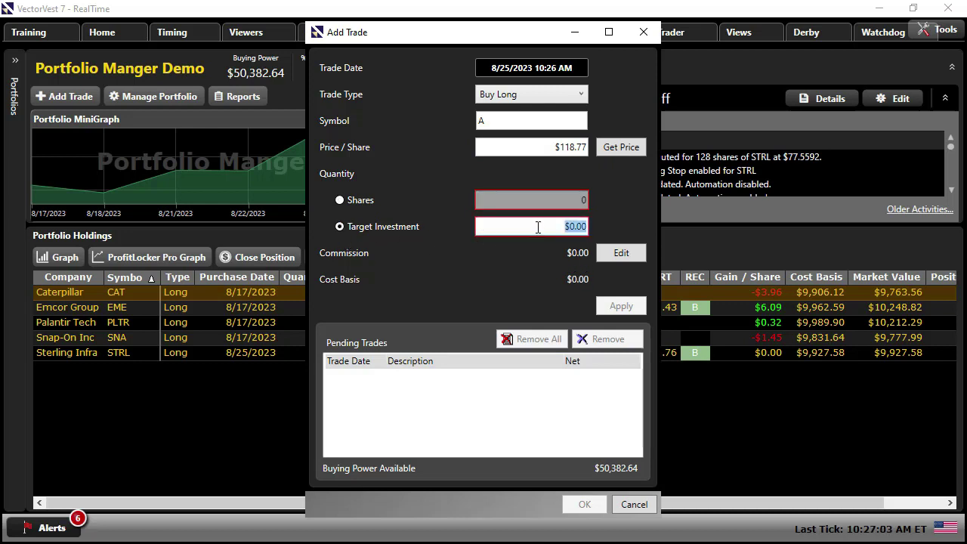
{"action": "type", "text": "10,"}
{"action": "type", "text": "000.0"}
{"action": "key", "text": "BackSpace"}
{"action": "left_click", "coordinate": [621, 306]}
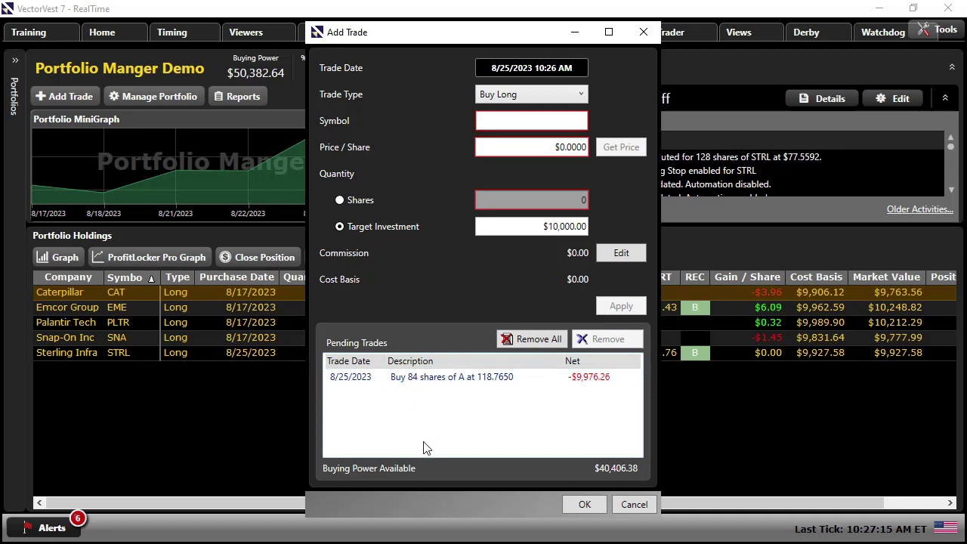
{"action": "left_click", "coordinate": [585, 505]}
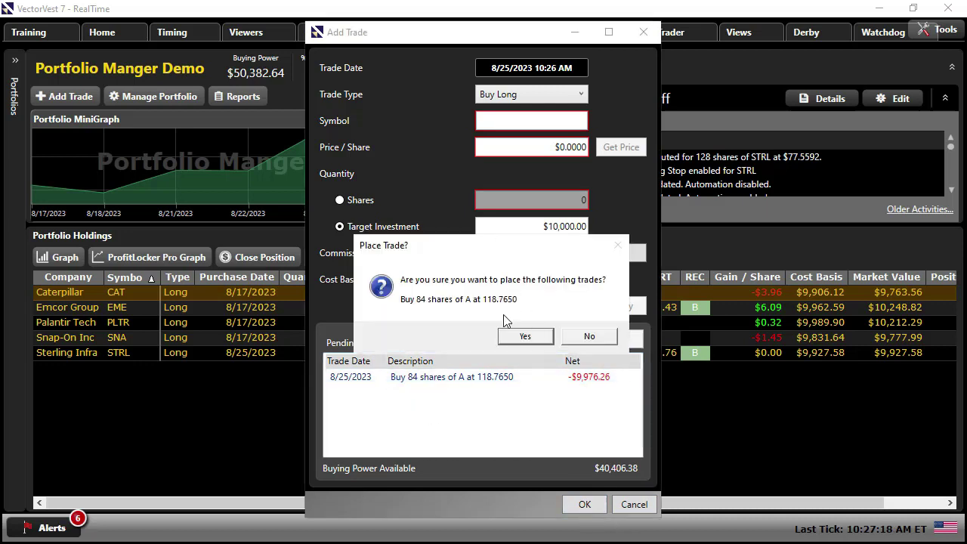
{"action": "left_click", "coordinate": [526, 340]}
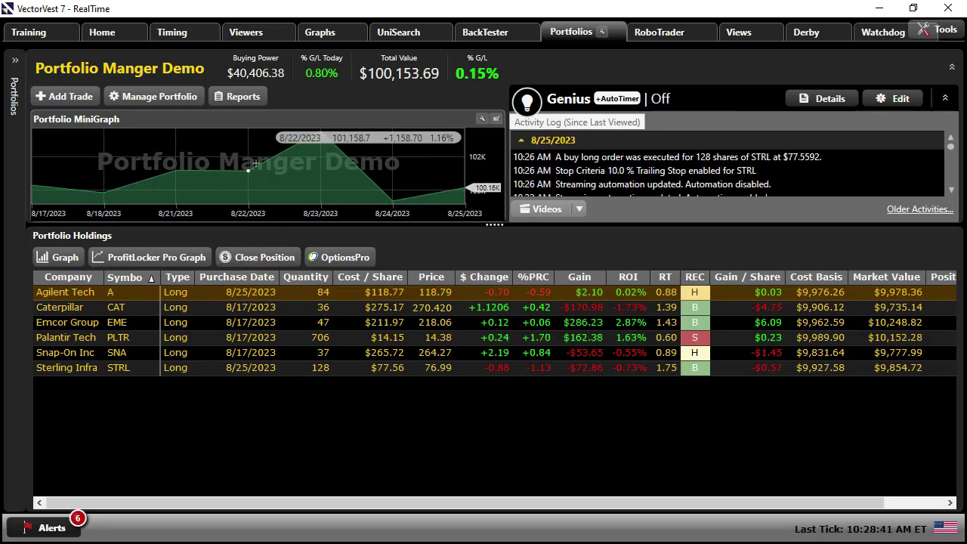
{"action": "left_click", "coordinate": [15, 60]}
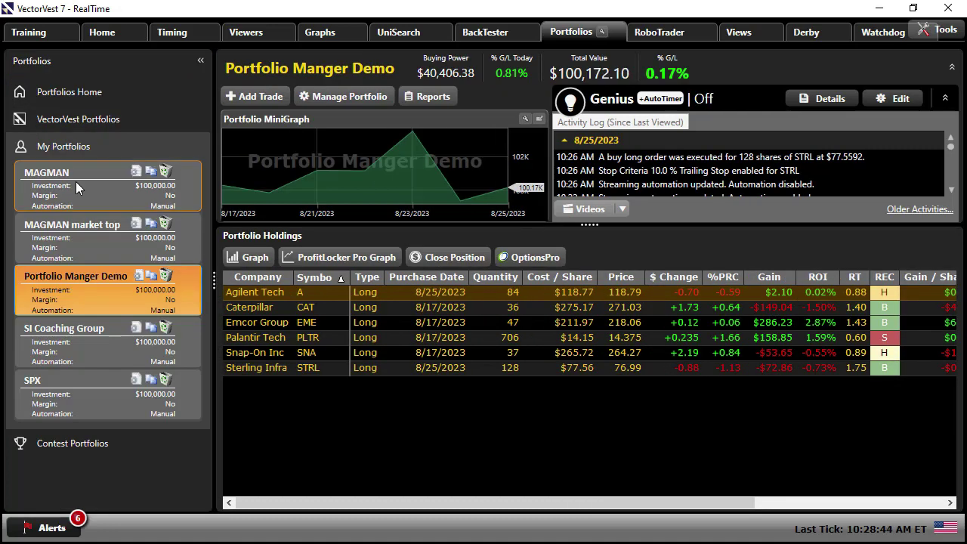
- Insert the missing 'a' so the portfolio reads 'Portfolio Manager Demo', then recheck the settings without changes
{"action": "left_click", "coordinate": [140, 277]}
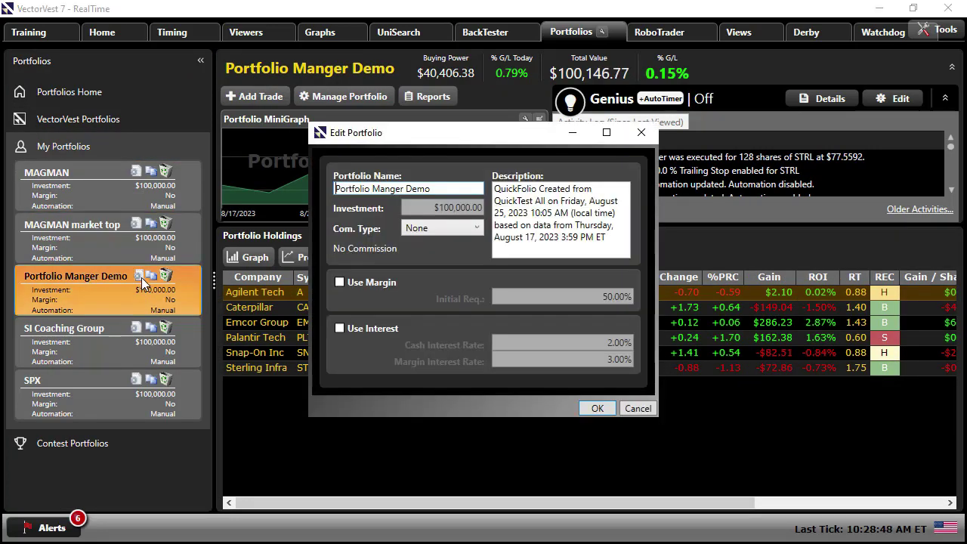
{"action": "left_click", "coordinate": [392, 190]}
{"action": "type", "text": "a"}
{"action": "left_click", "coordinate": [596, 408]}
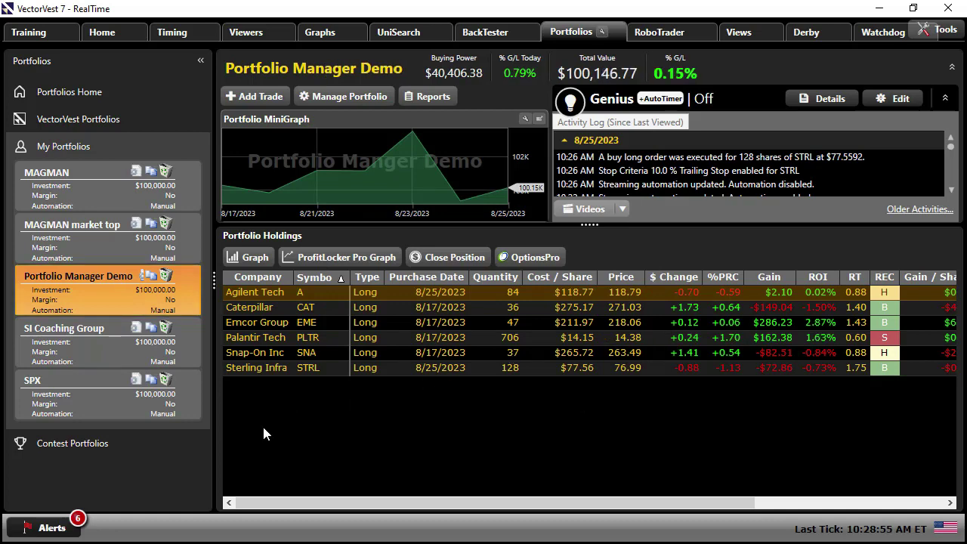
{"action": "left_click", "coordinate": [151, 276]}
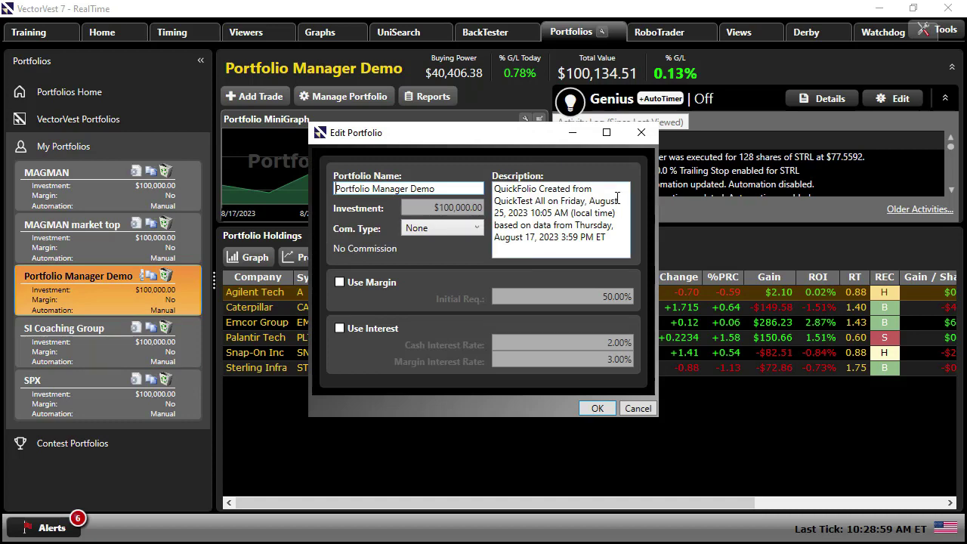
{"action": "left_click", "coordinate": [627, 413]}
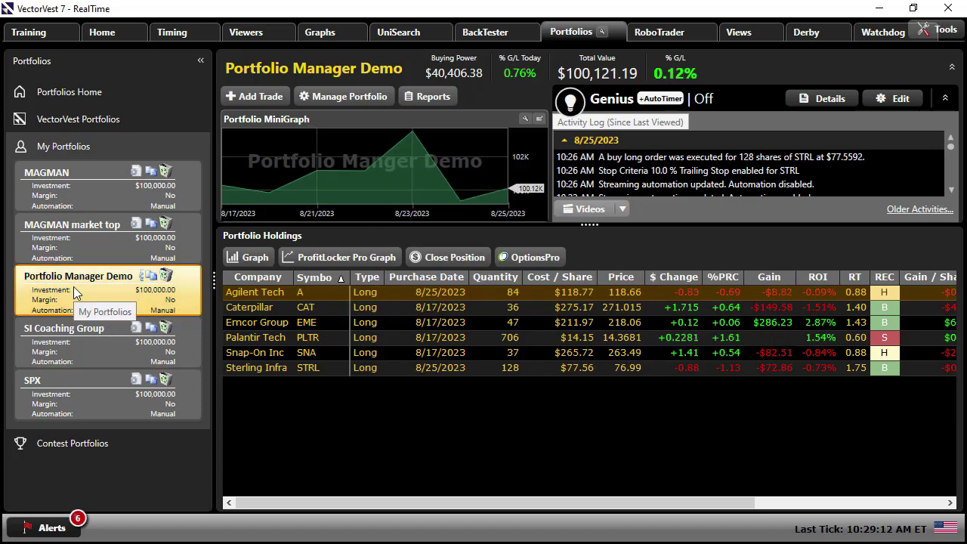
- Begin a Sell Long trade, browse the held symbols, then cancel without adding the trade
{"action": "left_click", "coordinate": [200, 62]}
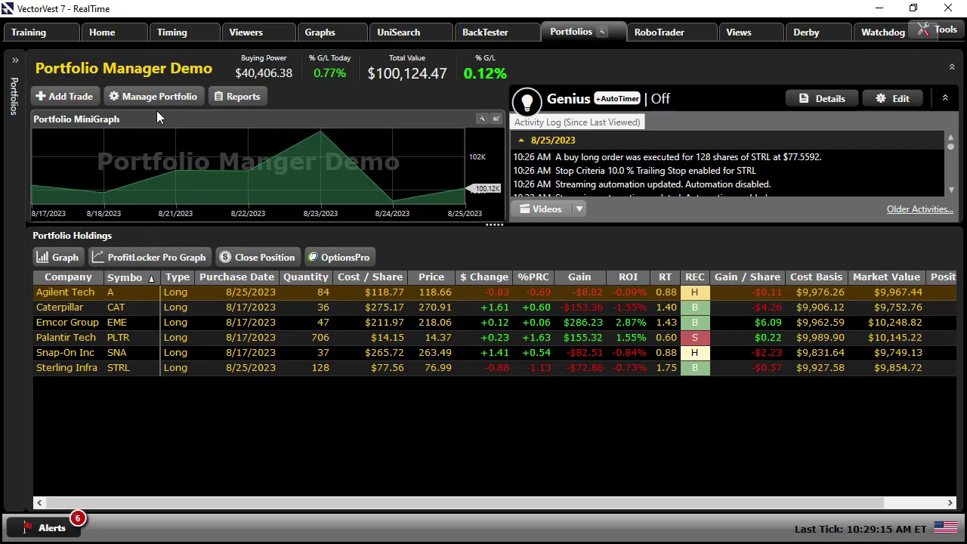
{"action": "left_click", "coordinate": [63, 96]}
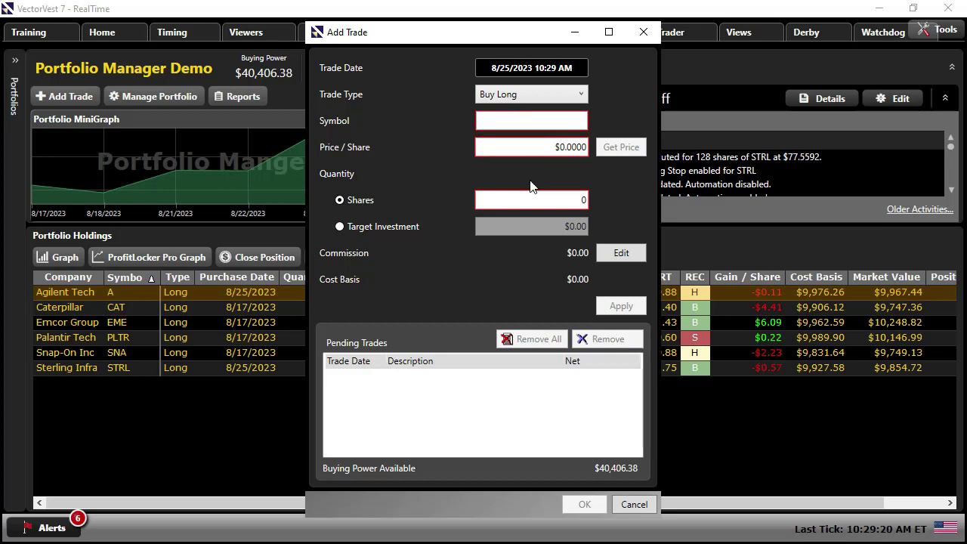
{"action": "left_click", "coordinate": [539, 98]}
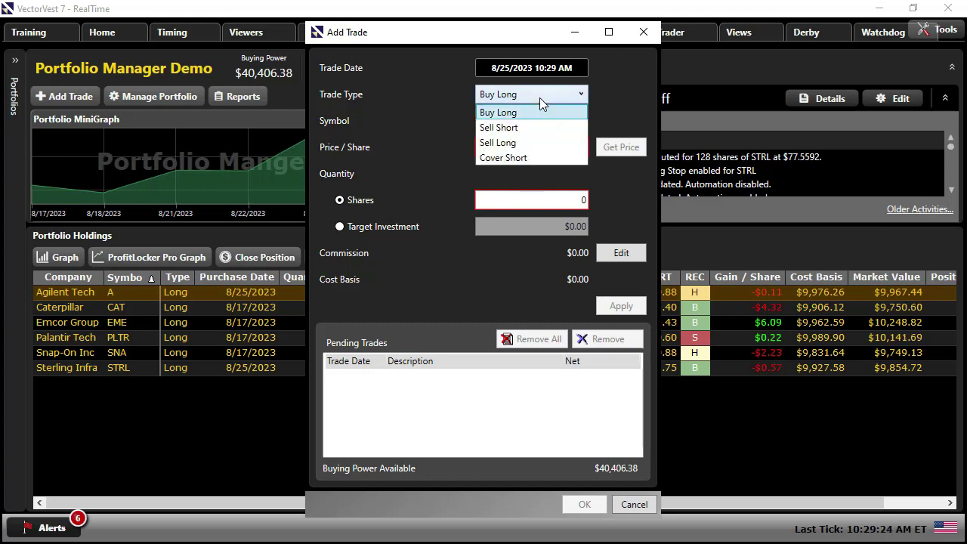
{"action": "left_click", "coordinate": [542, 141]}
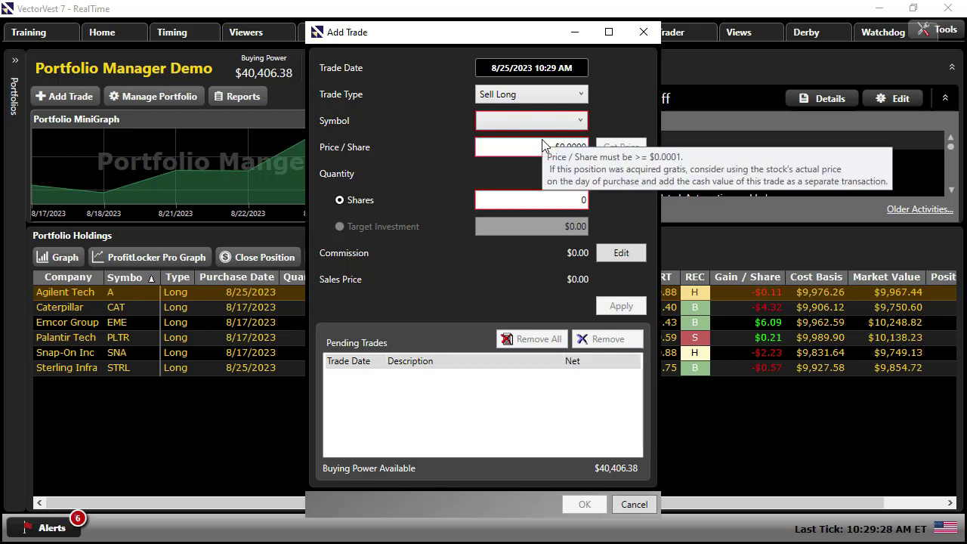
{"action": "left_click", "coordinate": [550, 123]}
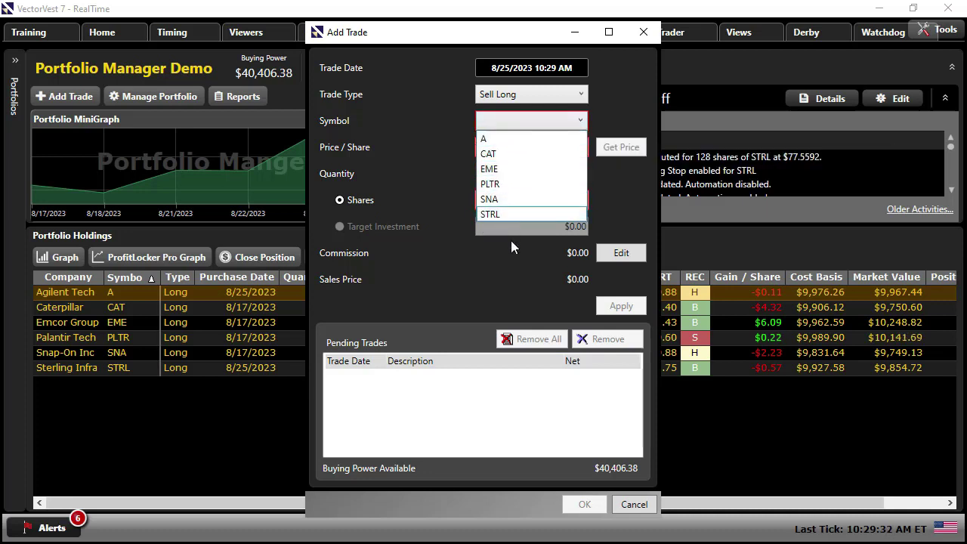
{"action": "left_click", "coordinate": [513, 261]}
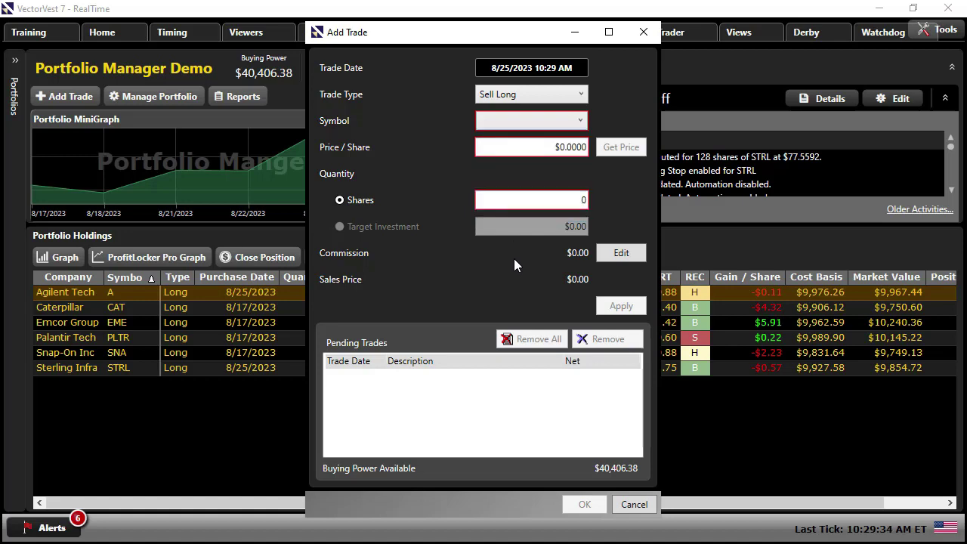
{"action": "left_click", "coordinate": [633, 504]}
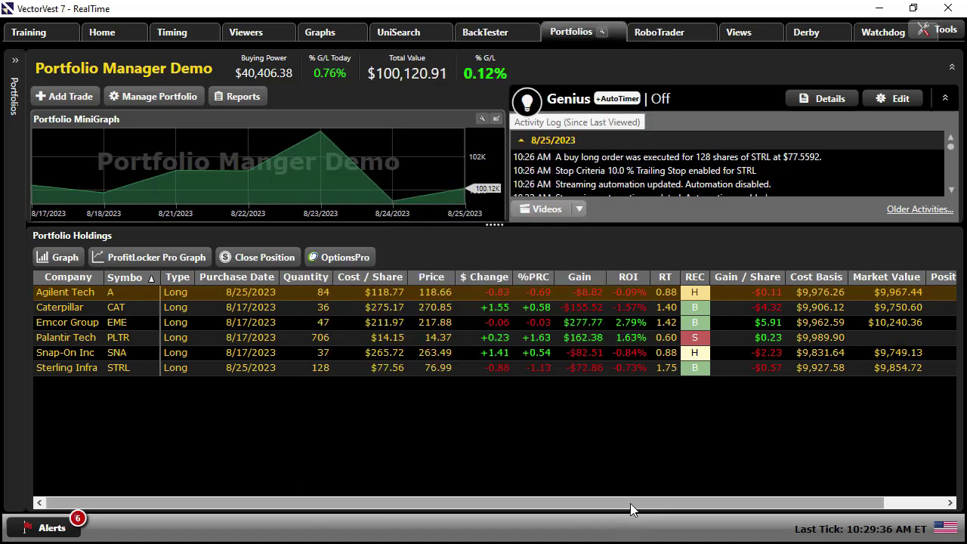
- Look over the Manage Portfolio options, then view and close the six portfolio alerts
{"action": "left_click", "coordinate": [168, 99]}
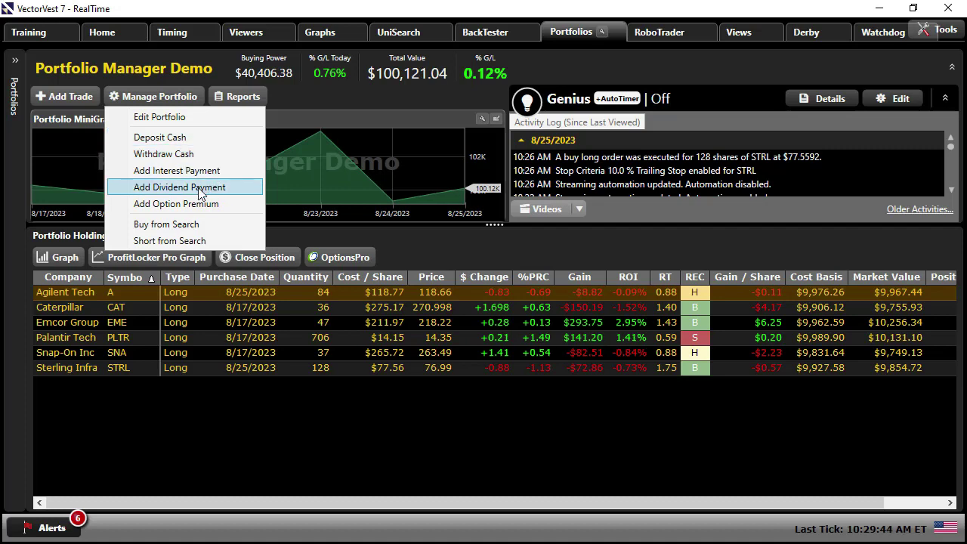
{"action": "left_click", "coordinate": [467, 259]}
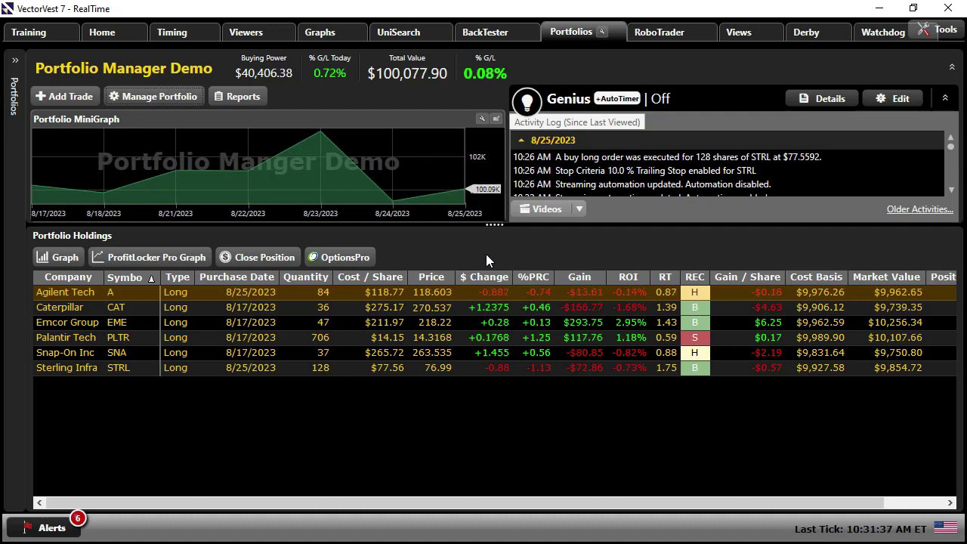
{"action": "mouse_move", "coordinate": [416, 198]}
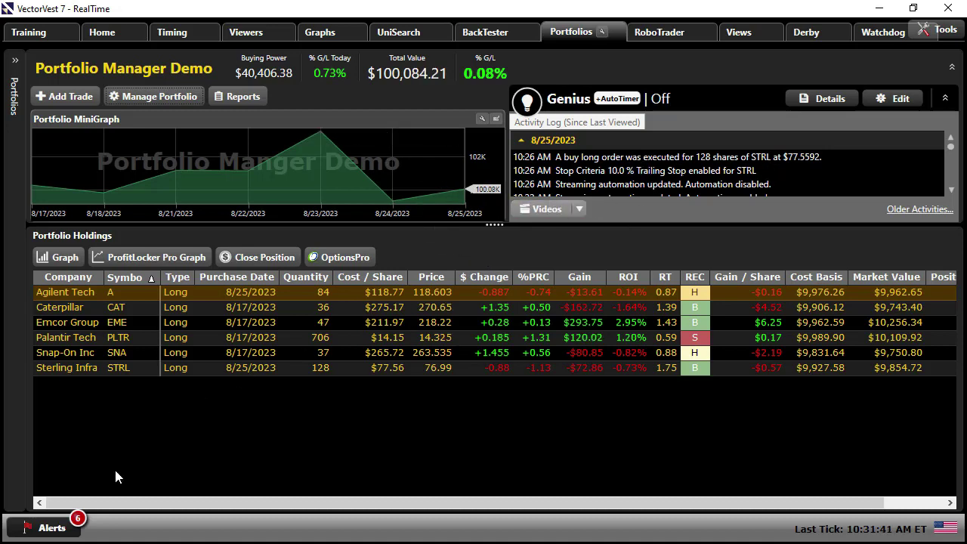
{"action": "left_click", "coordinate": [62, 527]}
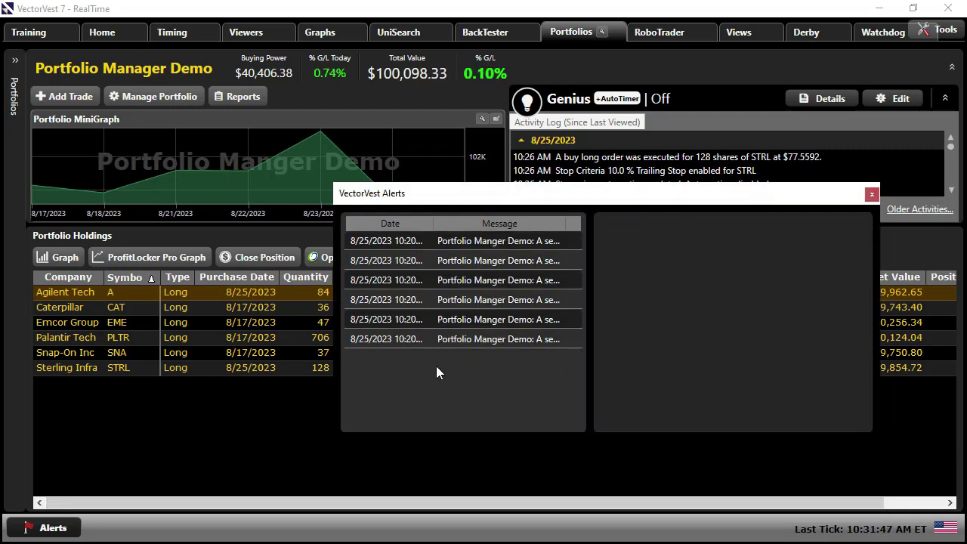
{"action": "left_click", "coordinate": [872, 196]}
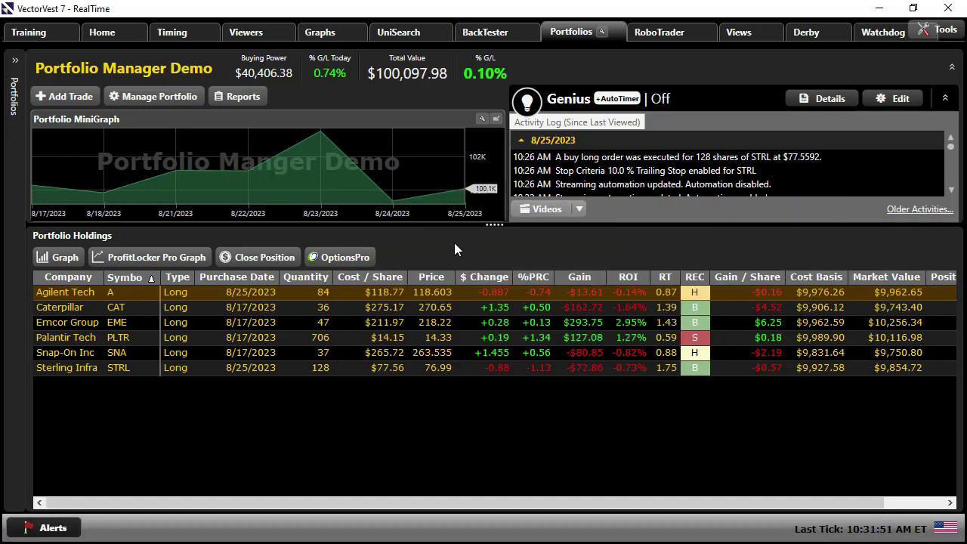
{"action": "left_click", "coordinate": [238, 96]}
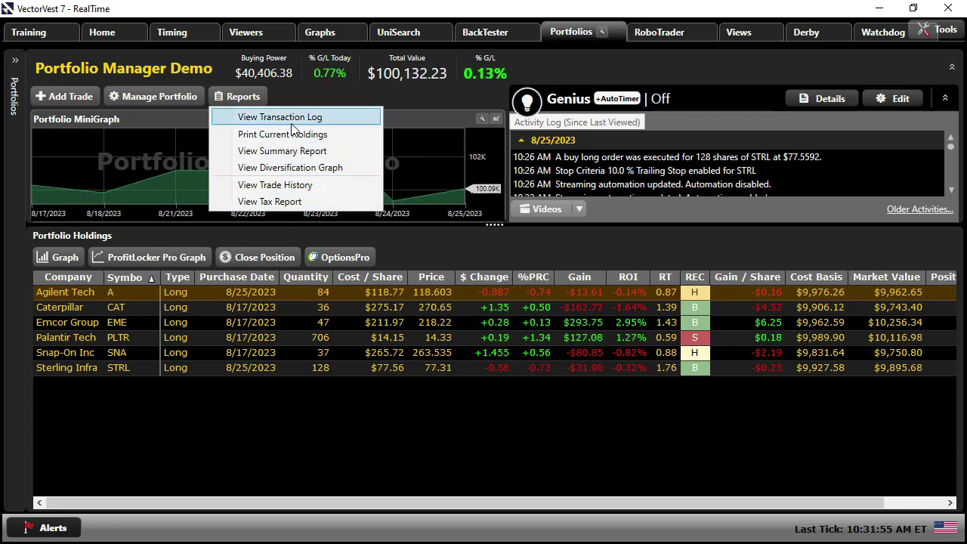
{"action": "left_click", "coordinate": [297, 187]}
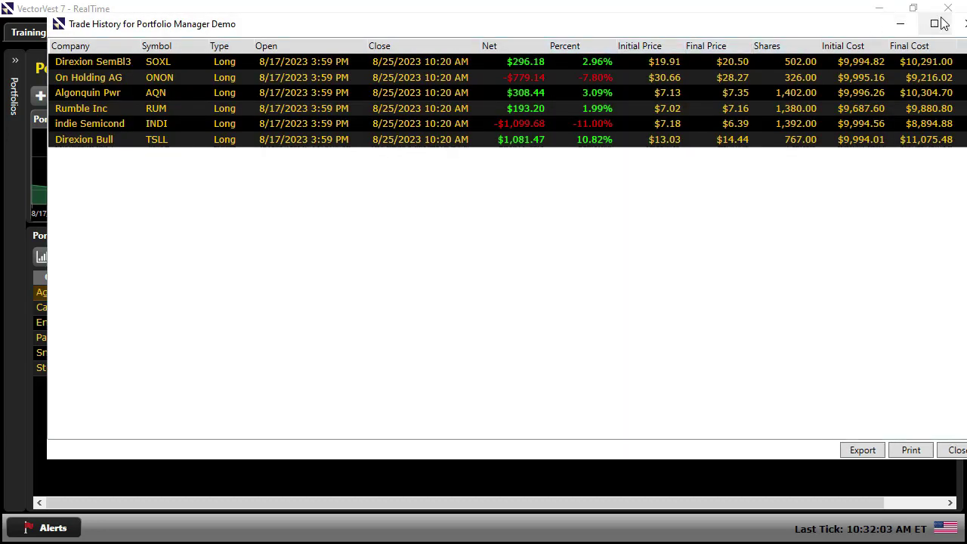
{"action": "left_click", "coordinate": [937, 23]}
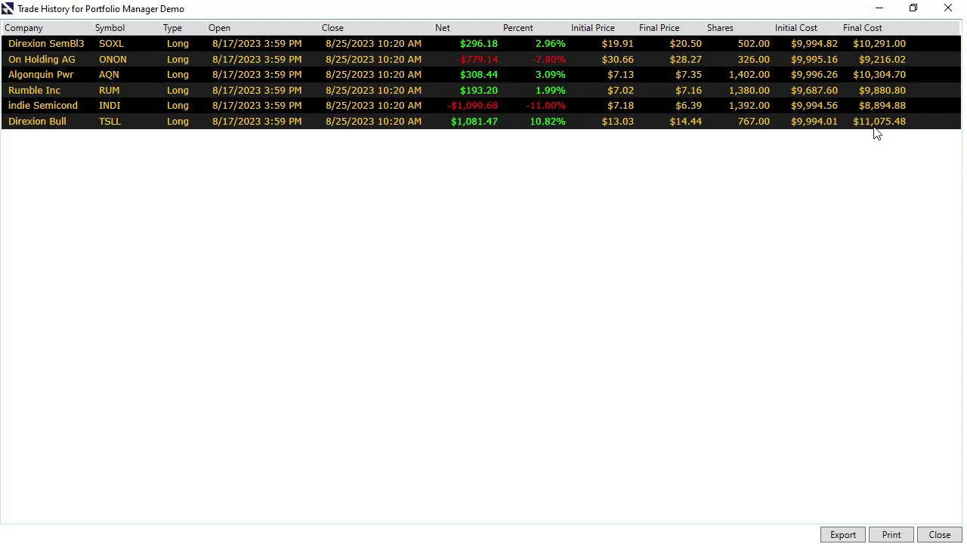
{"action": "left_click", "coordinate": [538, 31]}
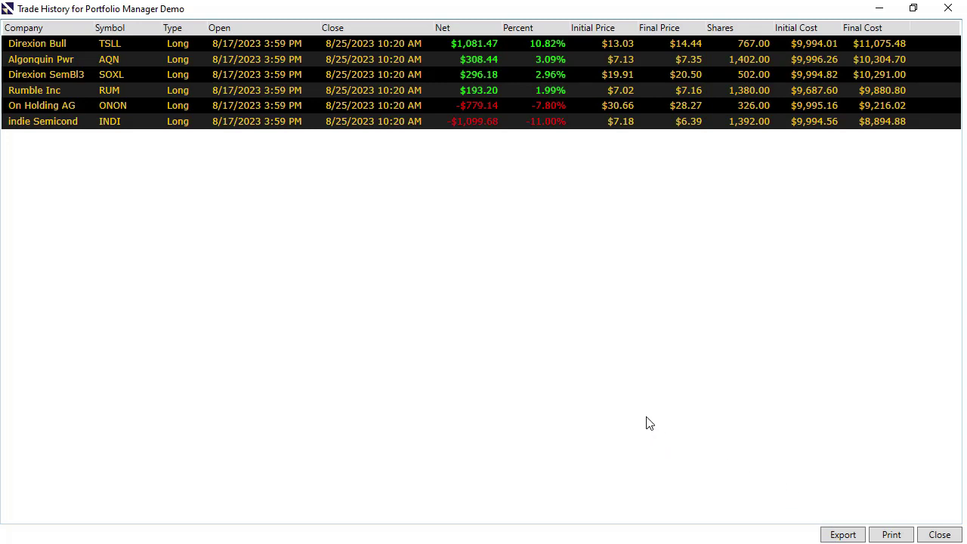
{"action": "left_click", "coordinate": [950, 9]}
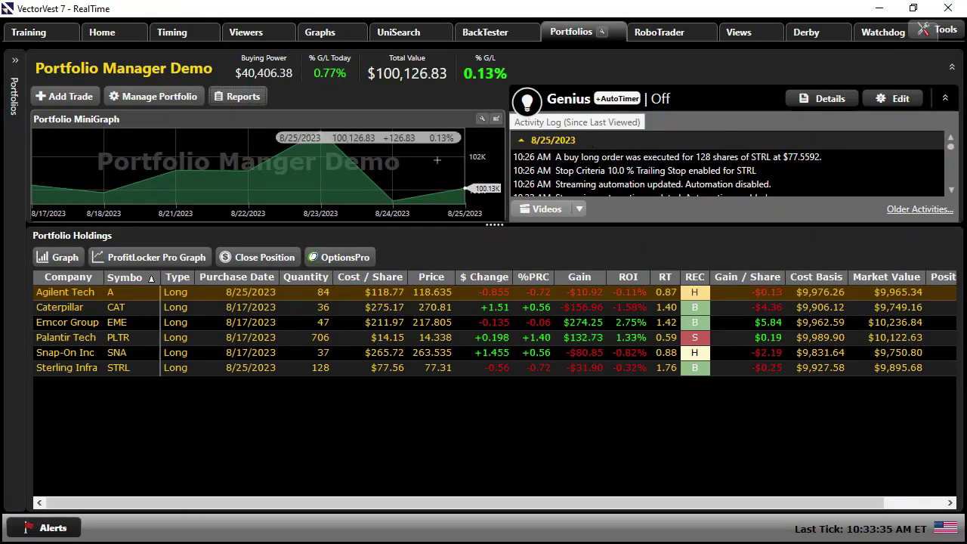
- Open Reports > View Summary Report for Portfolio Manager Demo
{"action": "left_click", "coordinate": [238, 97]}
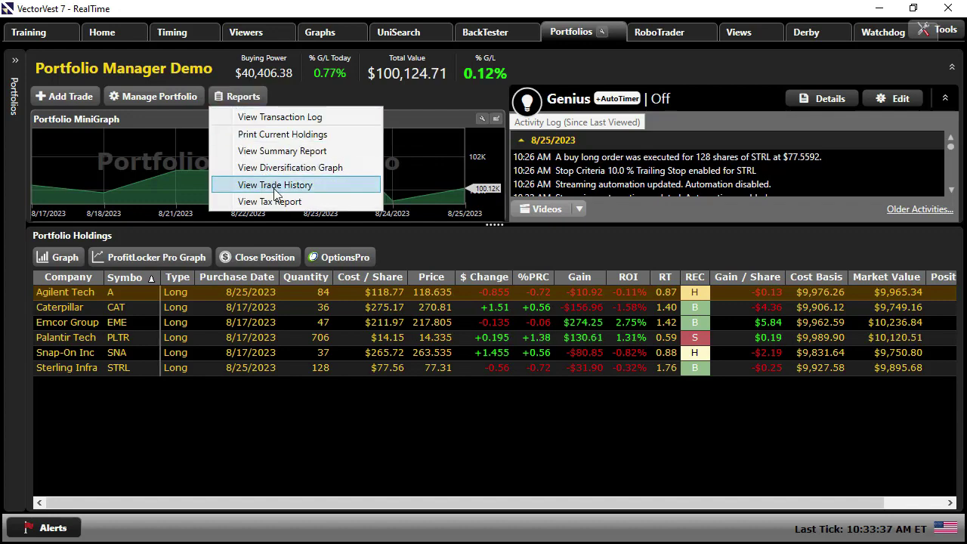
{"action": "left_click", "coordinate": [280, 152]}
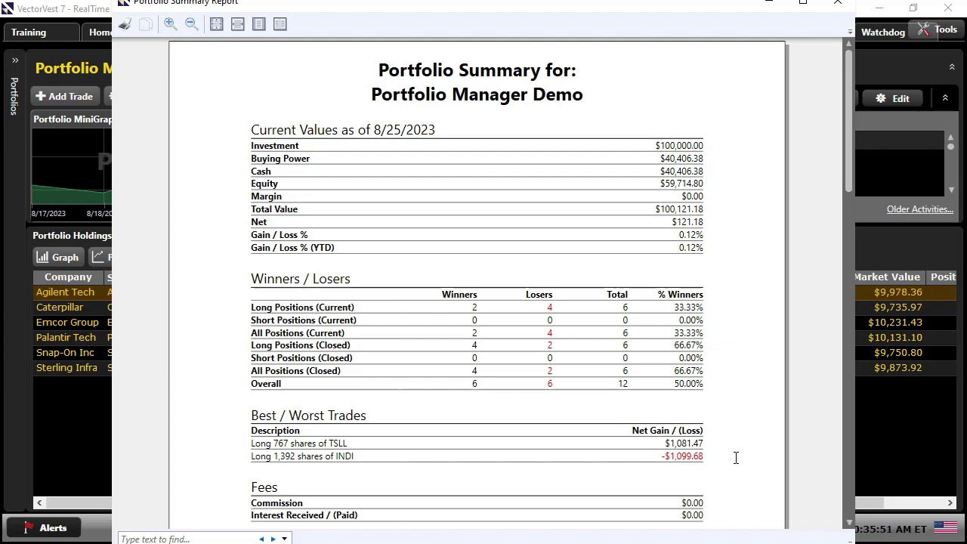
- Scroll the summary report down to the by-symbol and by-industry position pie charts
{"action": "scroll", "coordinate": [736, 458], "scroll_direction": "down", "scroll_amount": 10}
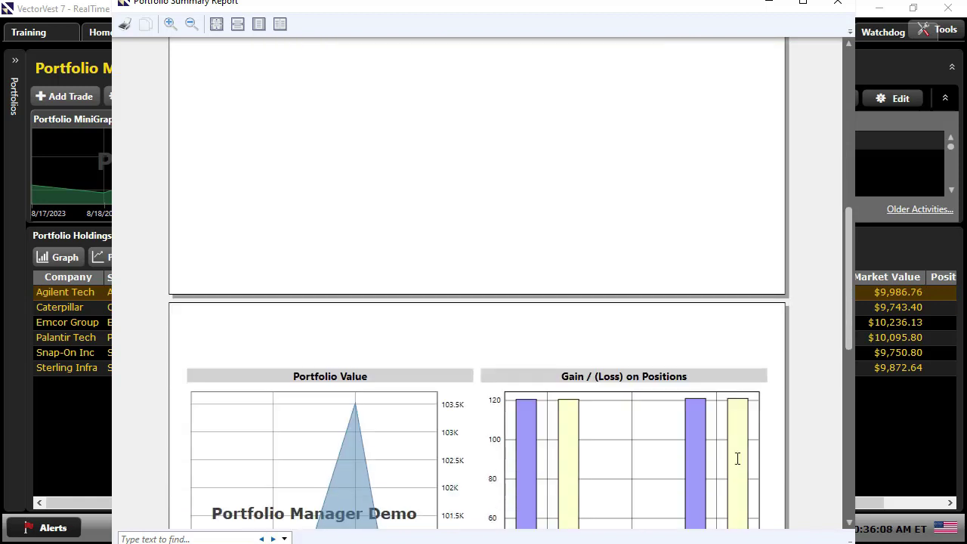
{"action": "scroll", "coordinate": [738, 459], "scroll_direction": "down", "scroll_amount": 8}
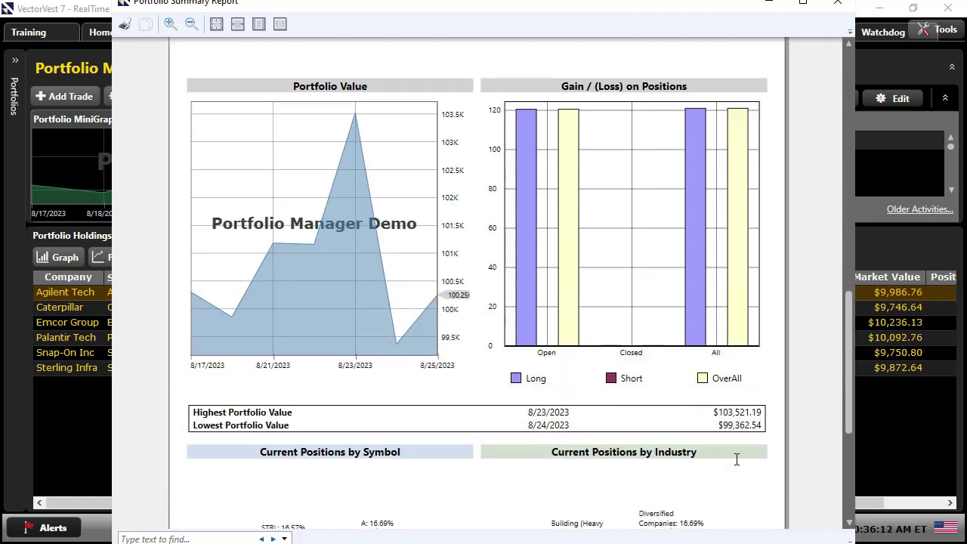
{"action": "scroll", "coordinate": [736, 459], "scroll_direction": "down", "scroll_amount": 3}
{"action": "scroll", "coordinate": [722, 459], "scroll_direction": "down", "scroll_amount": 3}
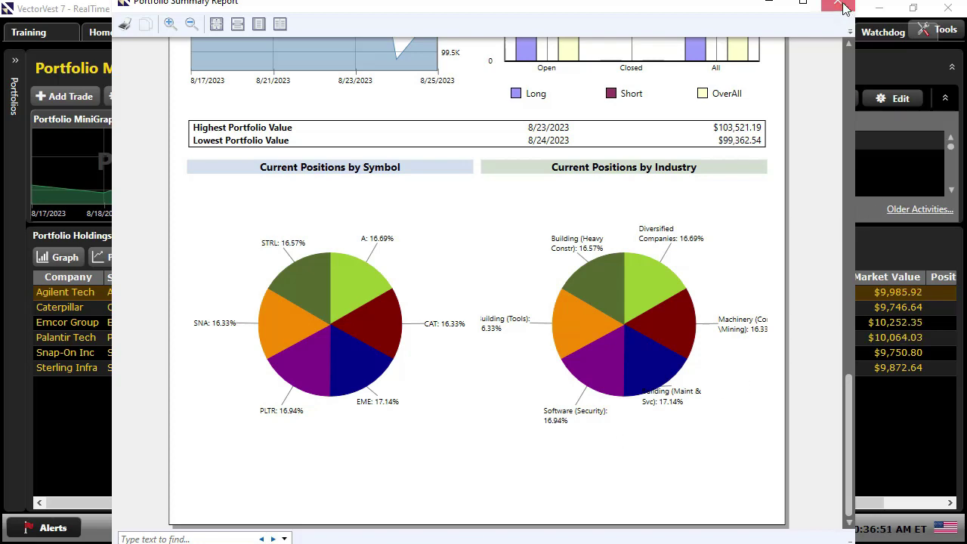
- From Portfolios Home, open Portfolio Performance and select the Portfolio Manager Demo and MAGMAN rows
{"action": "left_click", "coordinate": [847, 5]}
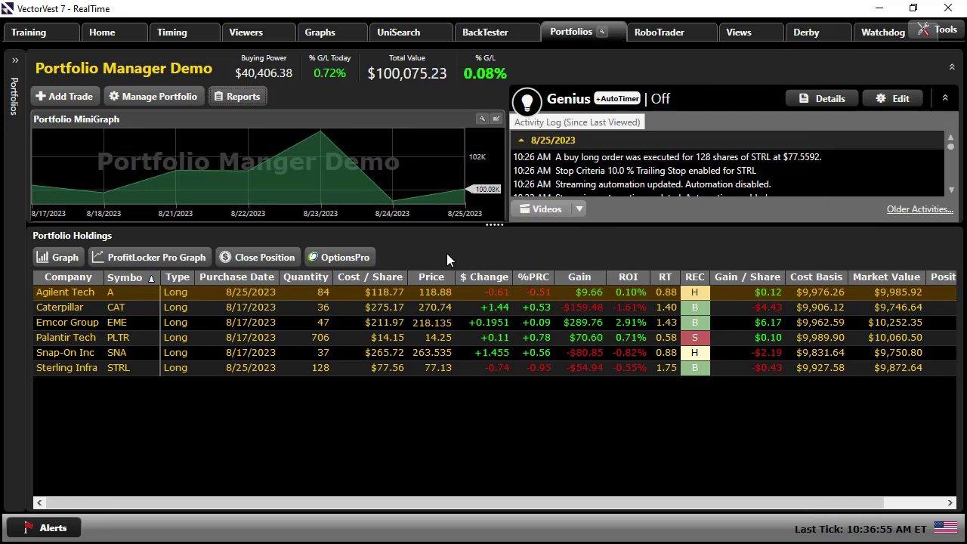
{"action": "left_click", "coordinate": [18, 66]}
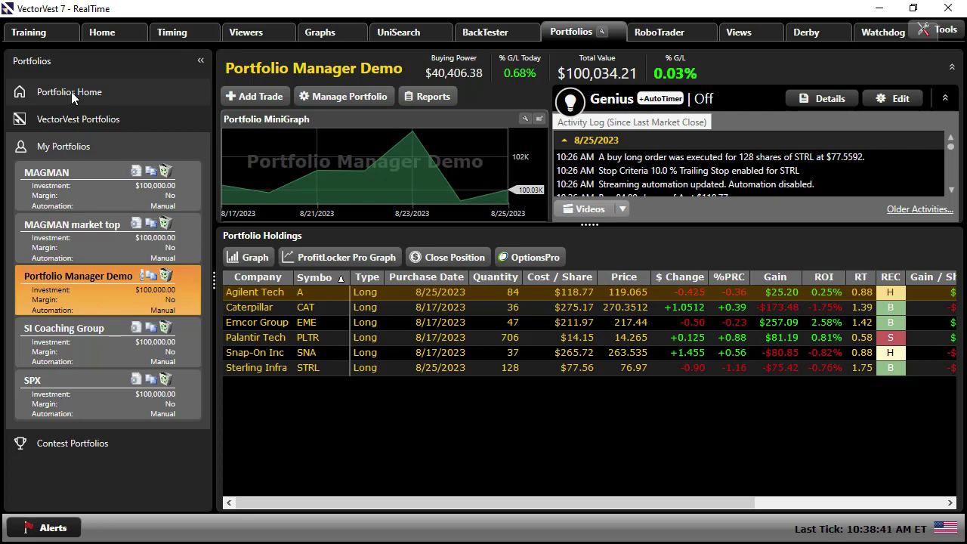
{"action": "left_click", "coordinate": [71, 92]}
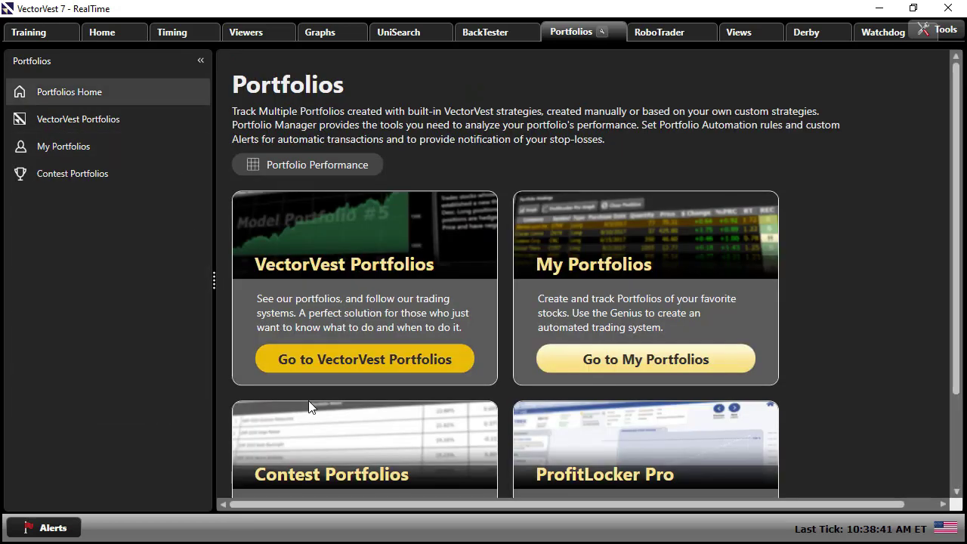
{"action": "left_click", "coordinate": [342, 168]}
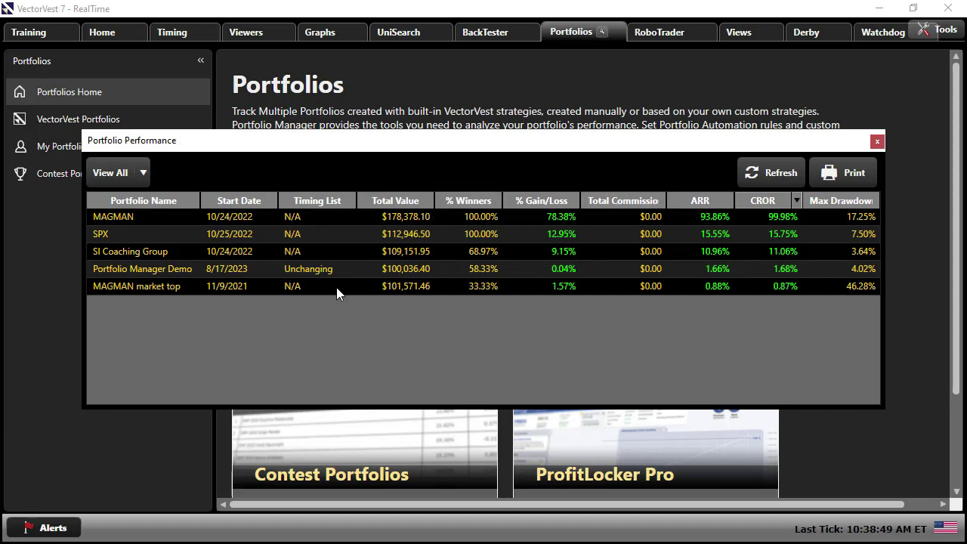
{"action": "left_click", "coordinate": [142, 271]}
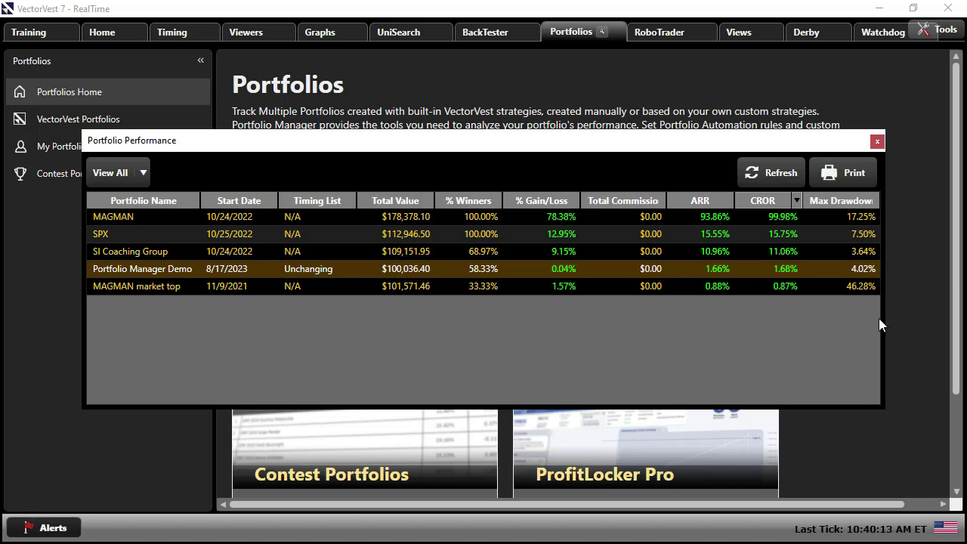
{"action": "left_click", "coordinate": [860, 288]}
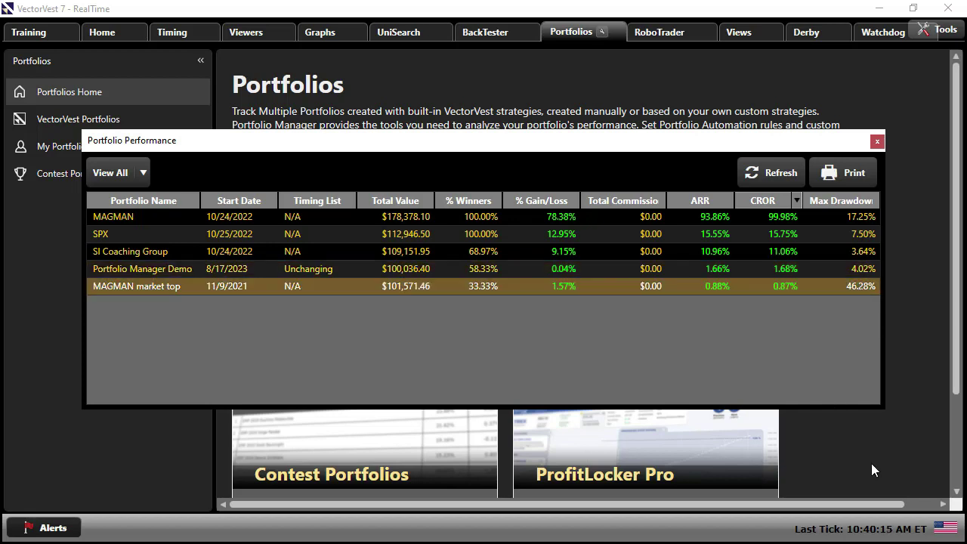